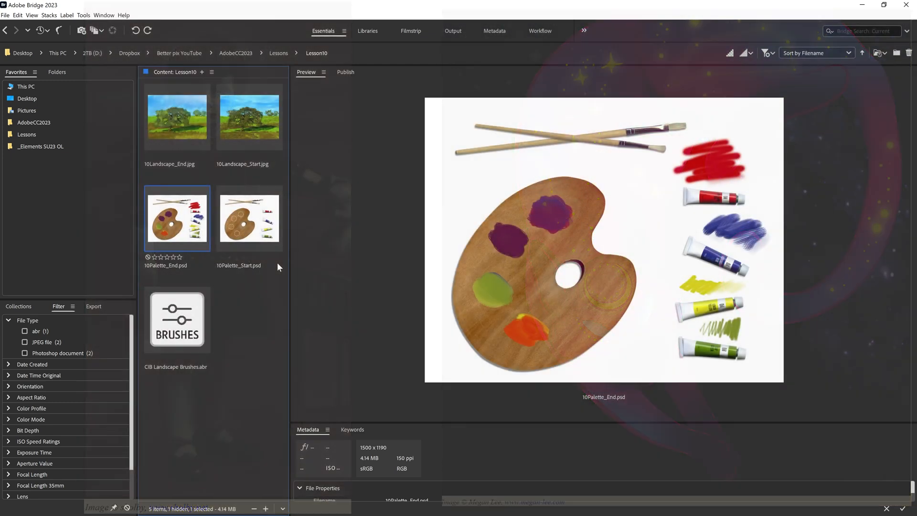
Open 10Palette_Start.psd from Bridge in Photoshop and save it under the name 10Palette_Working.psd.
left_click(242, 210)
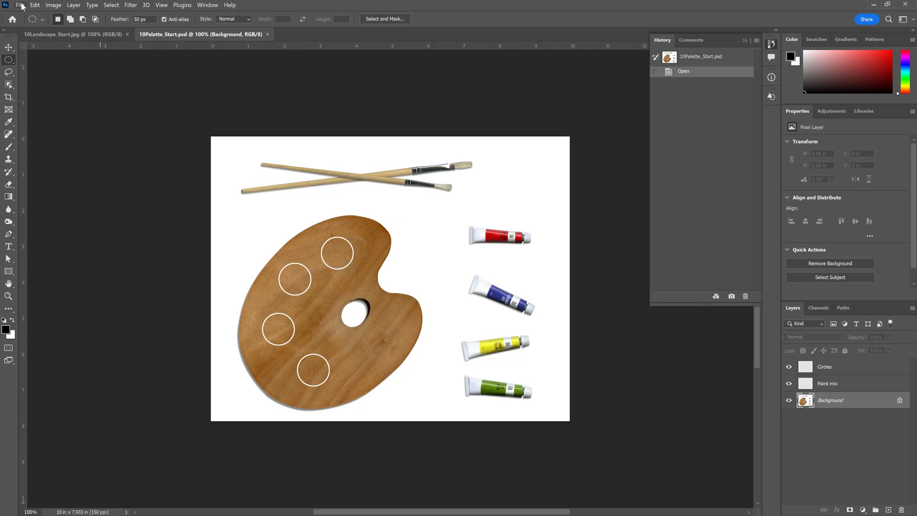
left_click(21, 6)
left_click(47, 118)
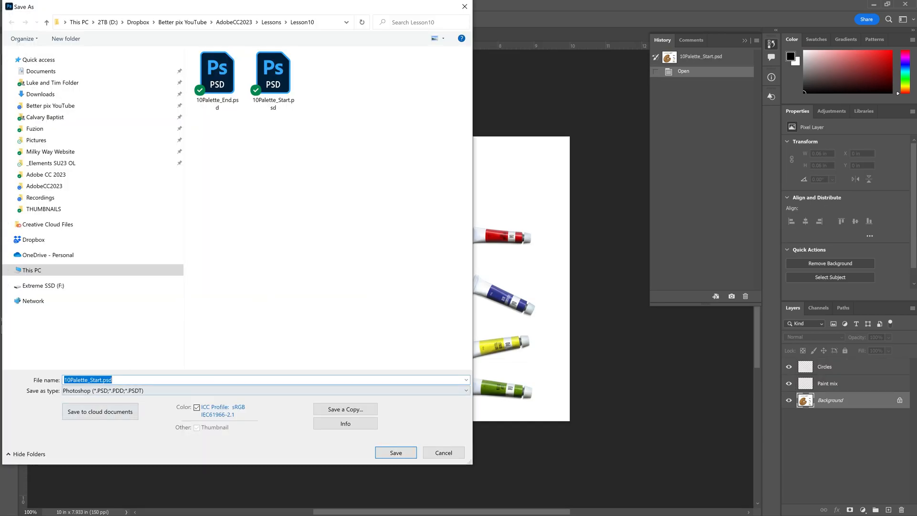
left_click(93, 380)
key("BackSpace")
type("Working")
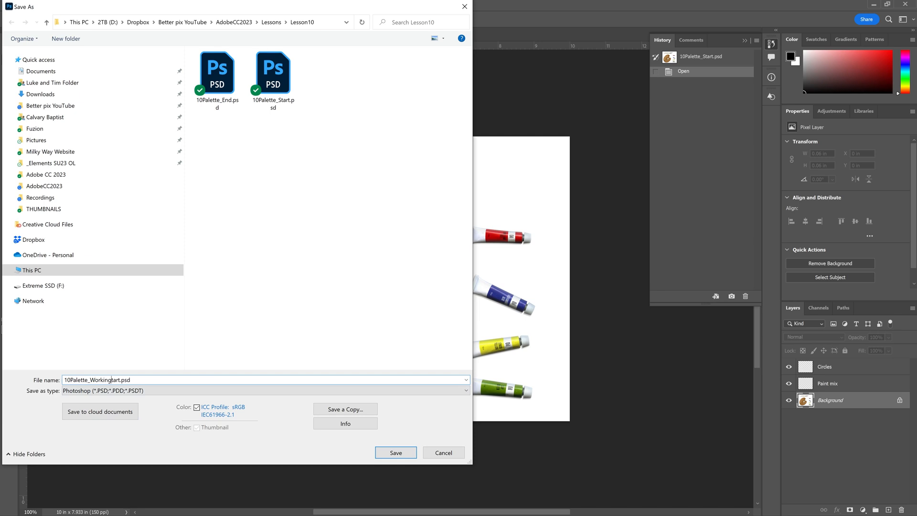
key("Delete")
key("Delete")
key("Delete")
key("Delete")
key("Return")
key("Return")
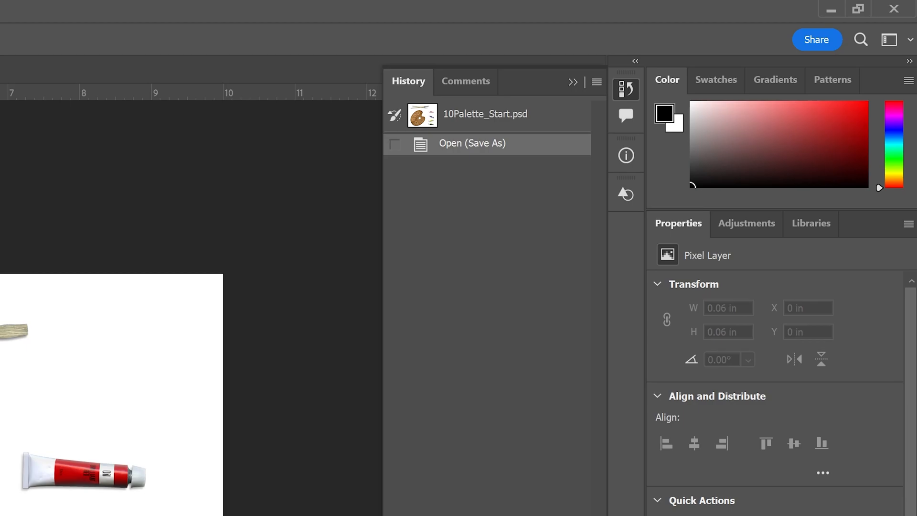
Switch to the Painting workspace.
left_click(889, 42)
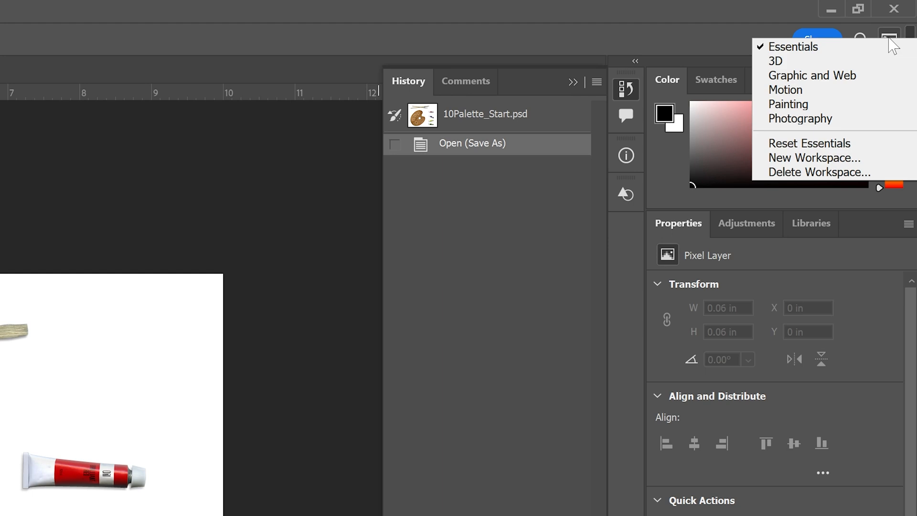
left_click(789, 104)
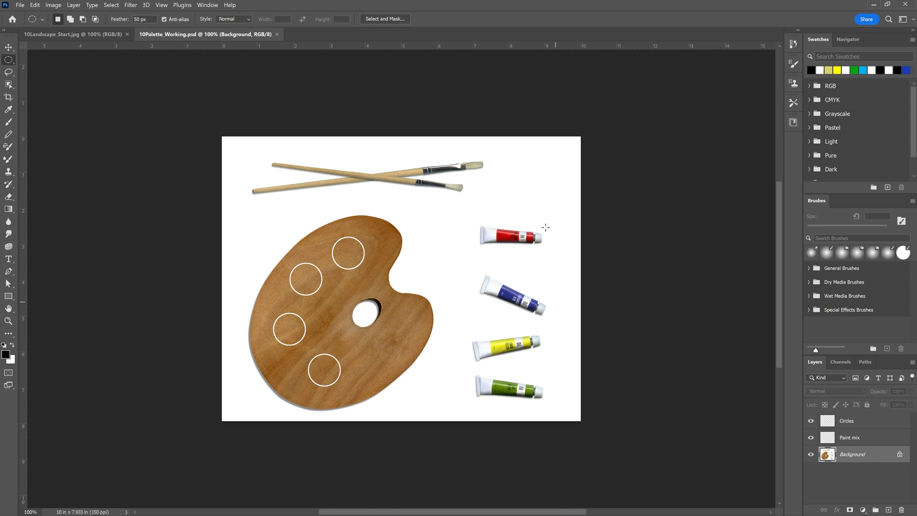
scroll(511, 189, "up", 2)
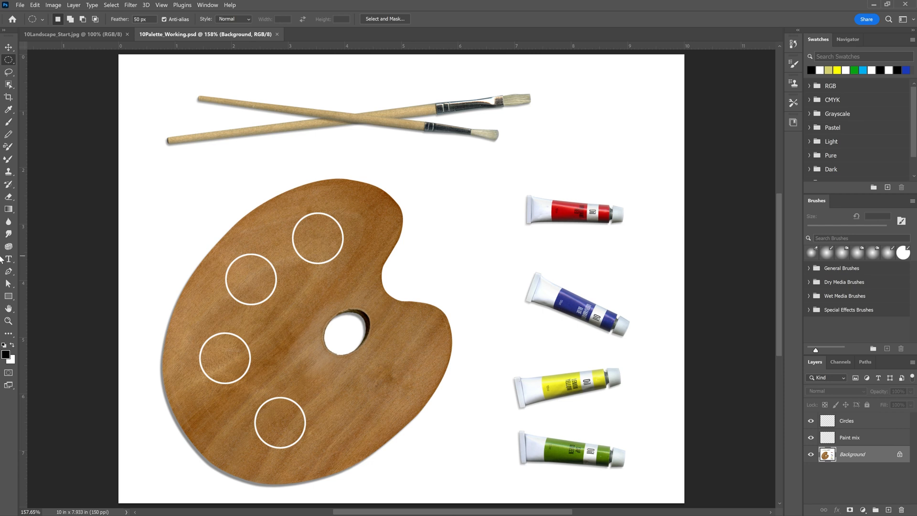
Zoom in and out on the palette image to examine it, and fit the whole picture in the window.
left_click(9, 320)
left_click_drag(252, 167, 362, 265)
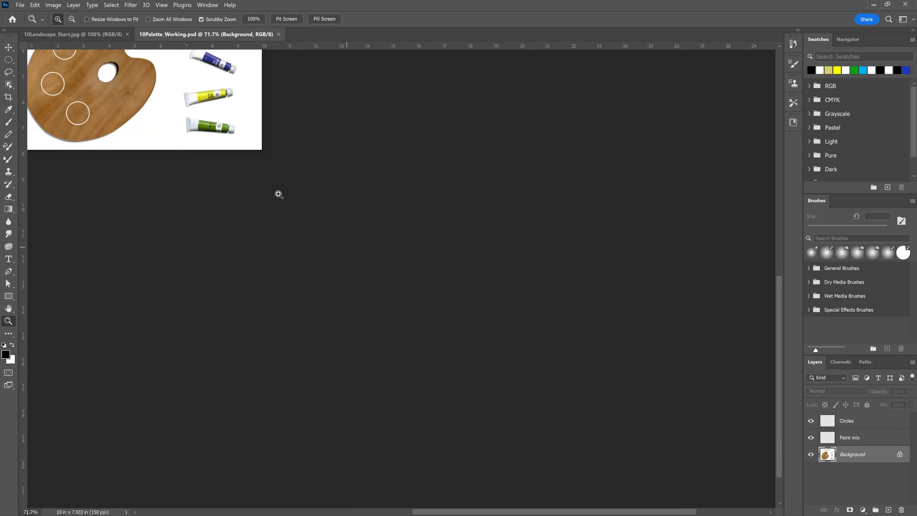
mouse_move(180, 103)
left_mouse_down()
mouse_move(202, 137)
mouse_move(198, 113)
left_mouse_up()
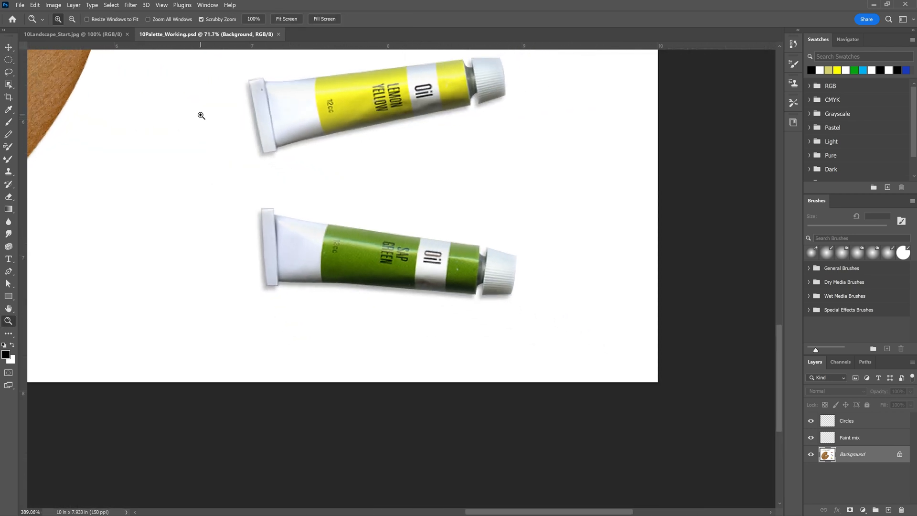
key("ctrl+0")
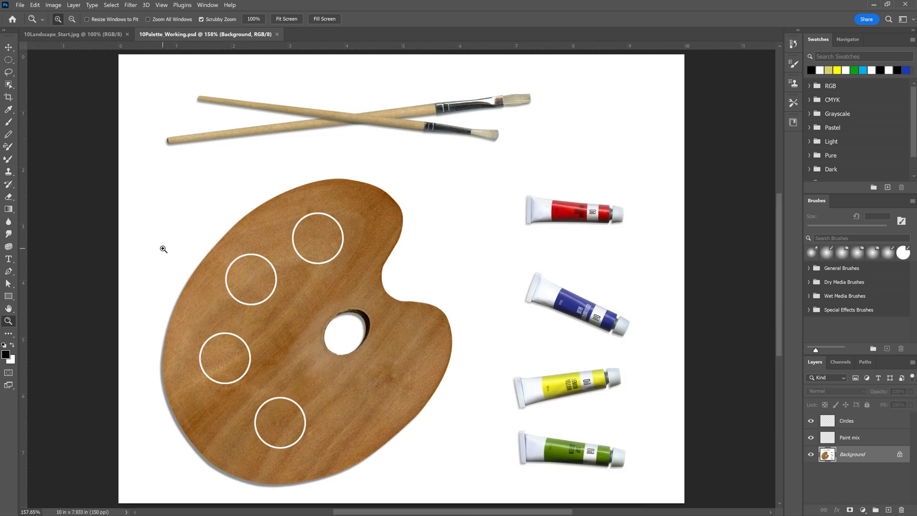
key("ctrl+plus")
key("ctrl+plus")
key("ctrl+minus")
key("ctrl+minus")
key("ctrl+plus")
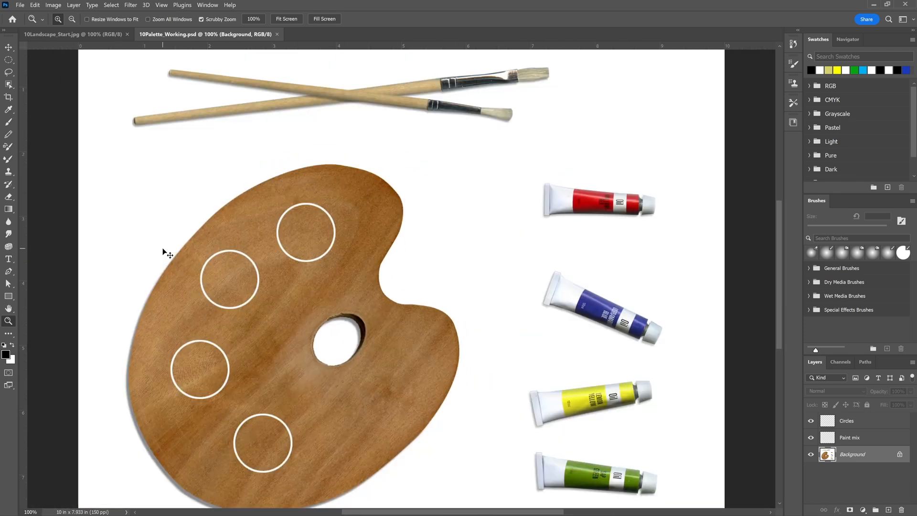
key("ctrl+0")
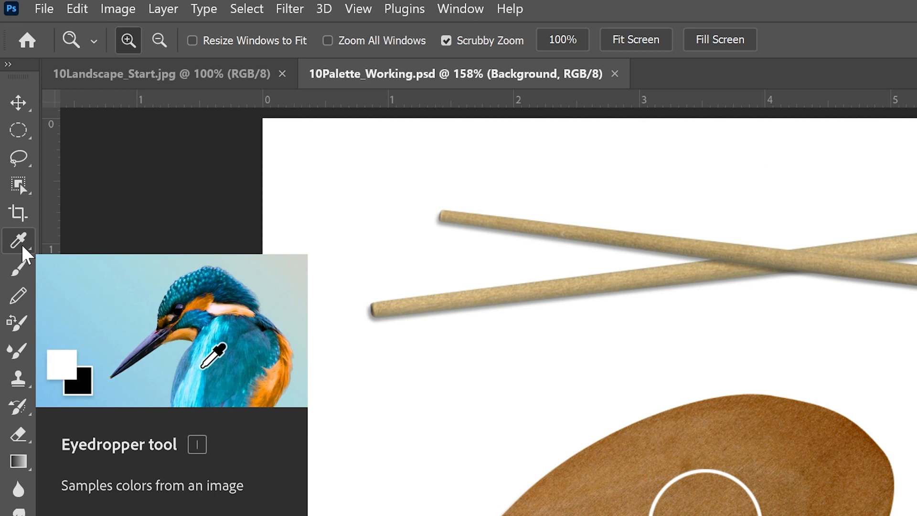
Sample the red of the red paint tube's label as the foreground color with the Eyedropper tool.
left_click(23, 247)
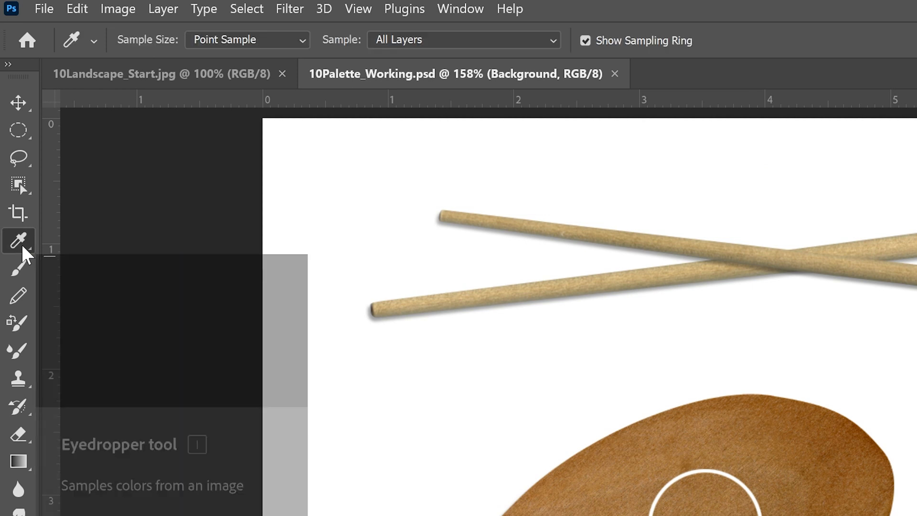
right_click(22, 247)
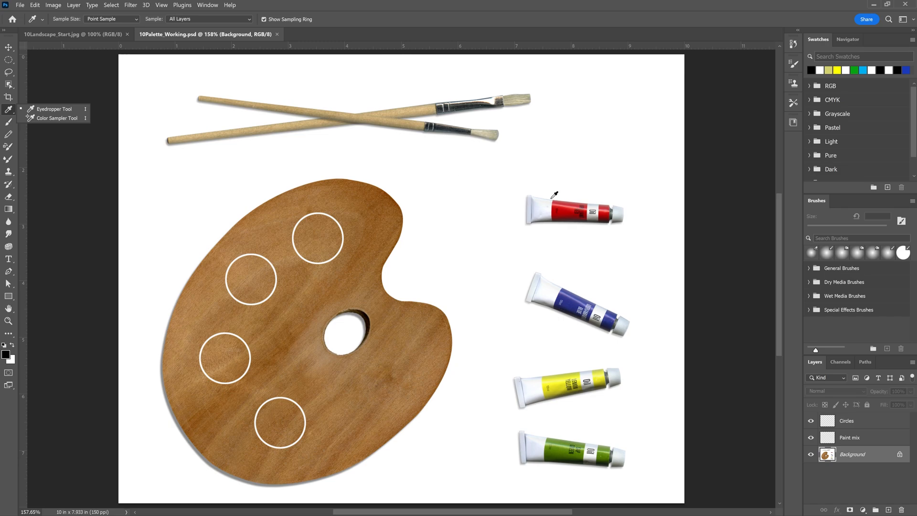
left_click(567, 206)
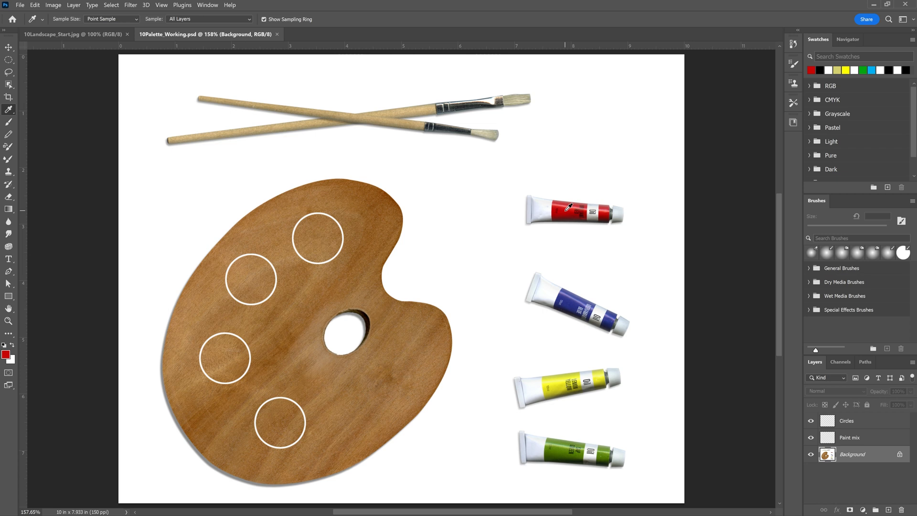
left_click(564, 205)
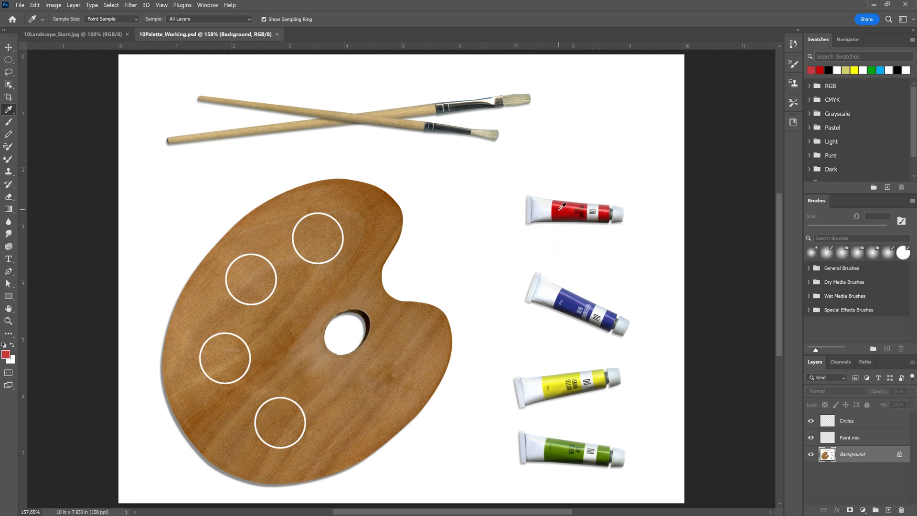
left_click(562, 206)
left_click(567, 210)
left_click(571, 213)
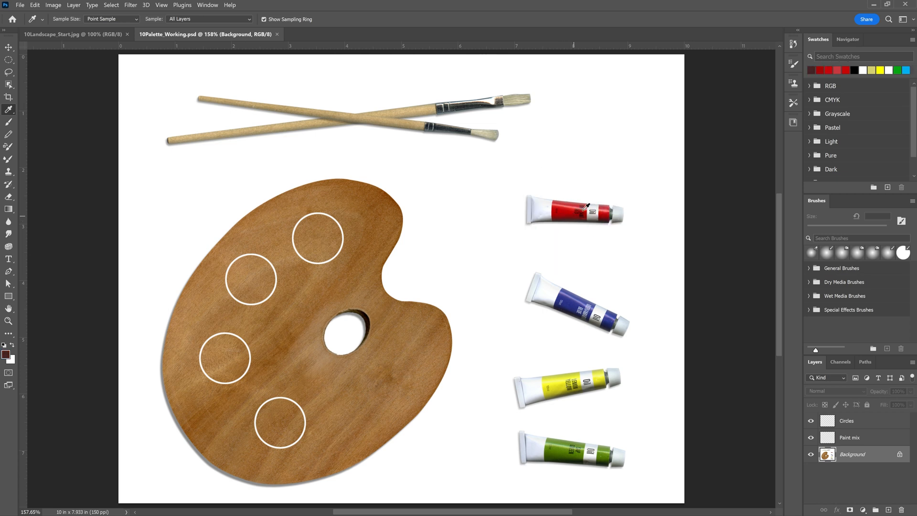
left_click(571, 209)
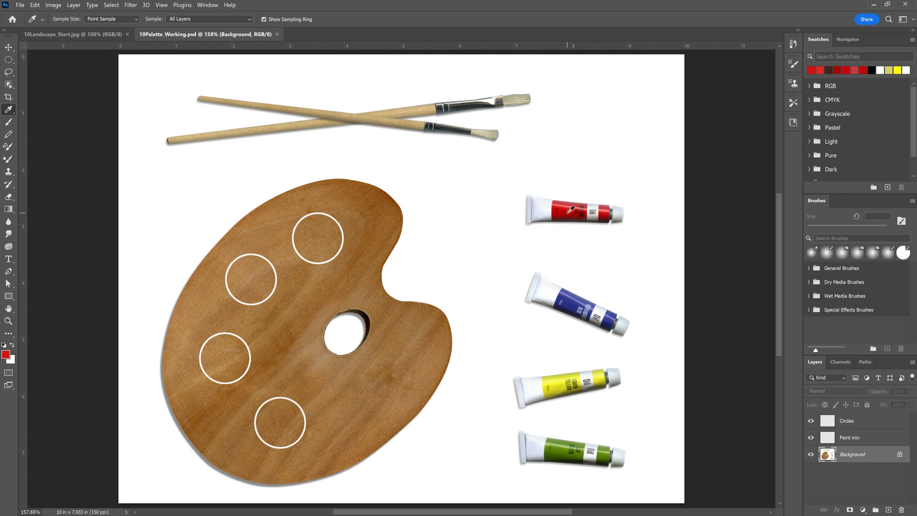
left_click(569, 207)
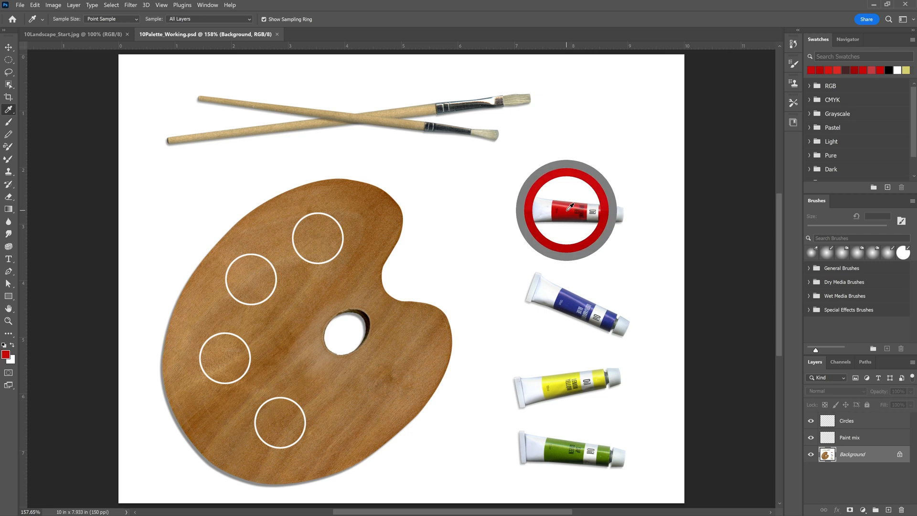
left_click(620, 216)
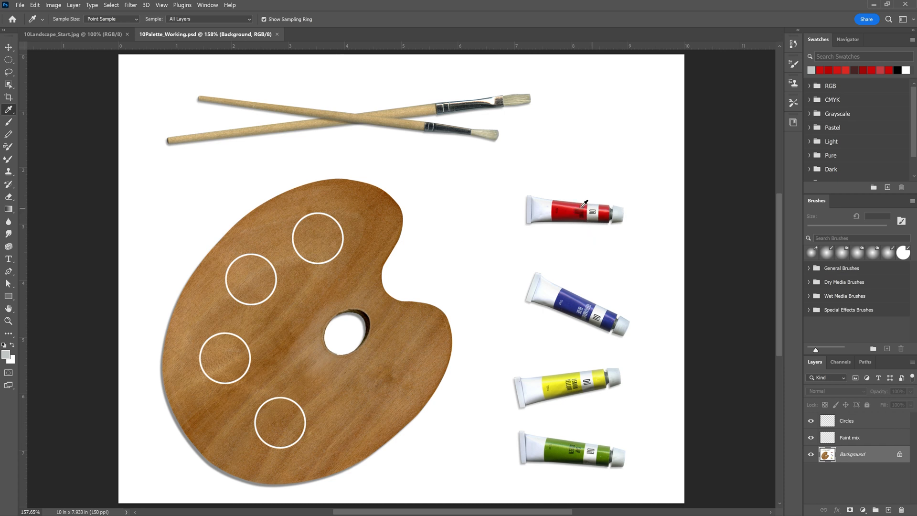
left_click(567, 207)
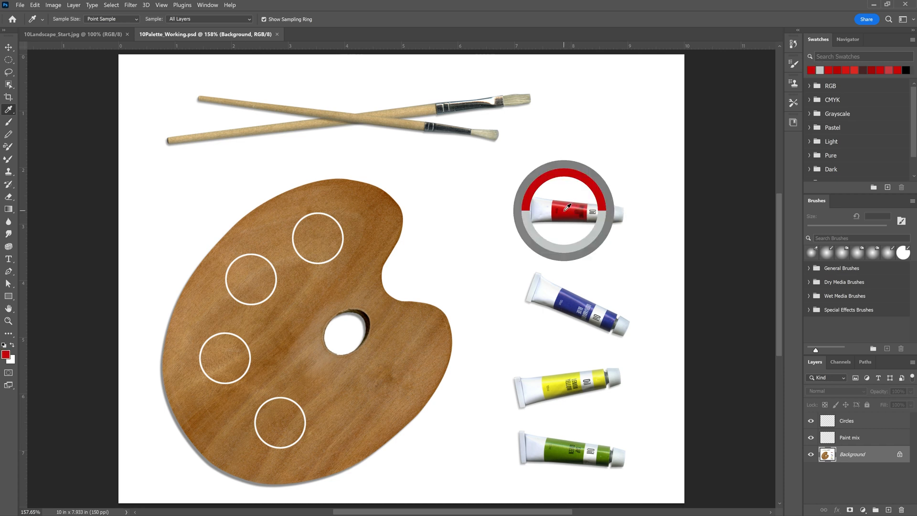
left_click(567, 206)
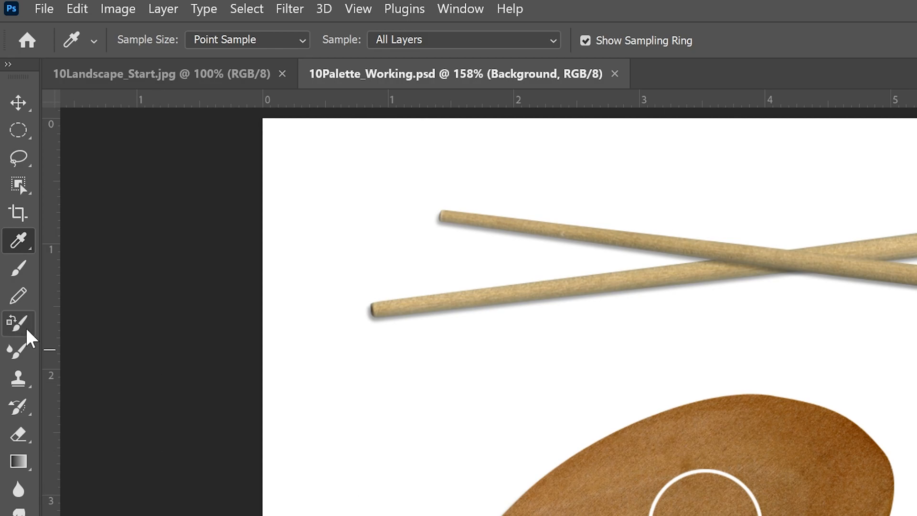
Activate the Mixer Brush tool and show the Brush Settings panel.
left_click(21, 347)
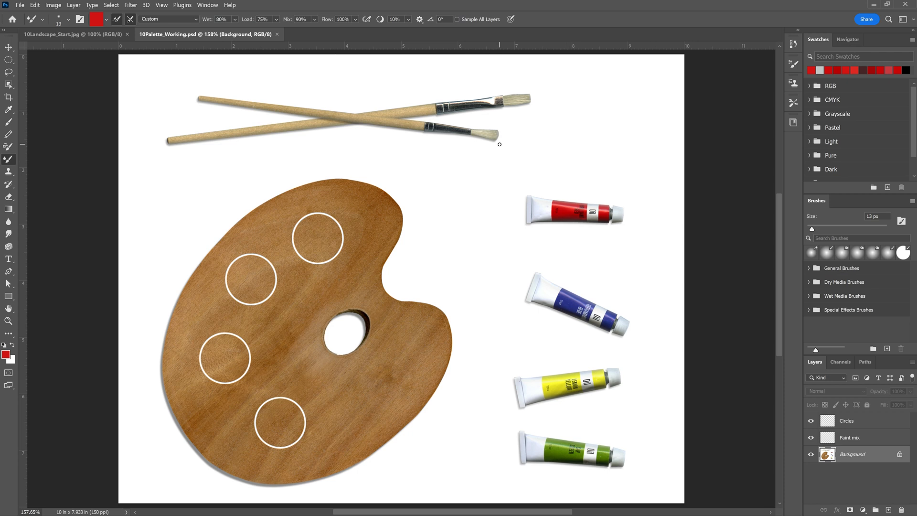
left_click(208, 5)
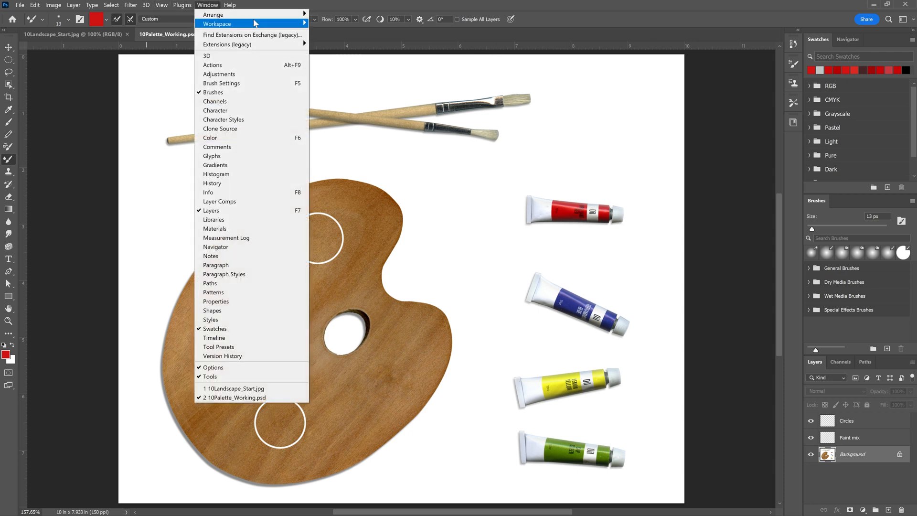
mouse_move(253, 23)
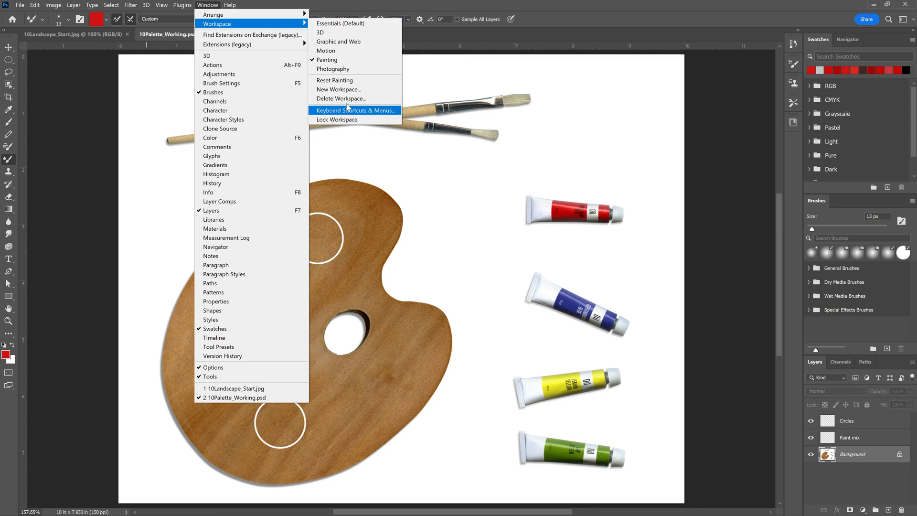
left_click(9, 161)
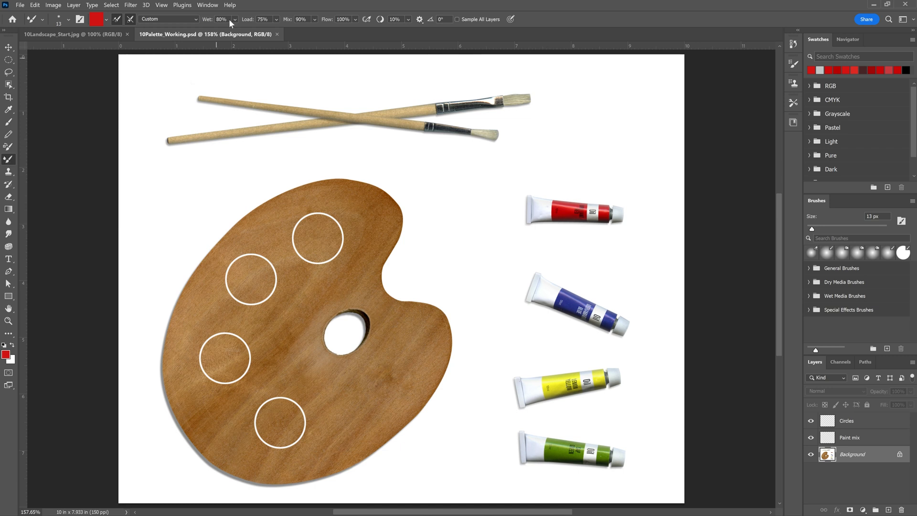
left_click(213, 5)
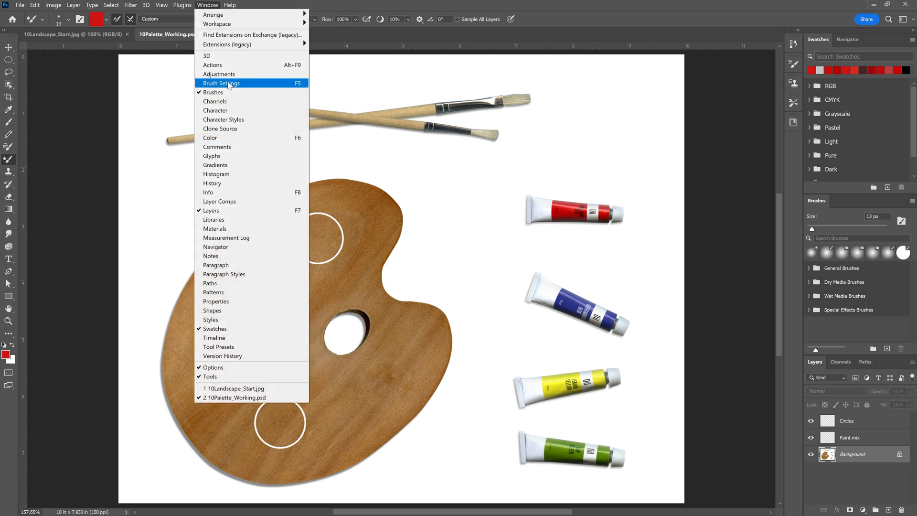
left_click(252, 83)
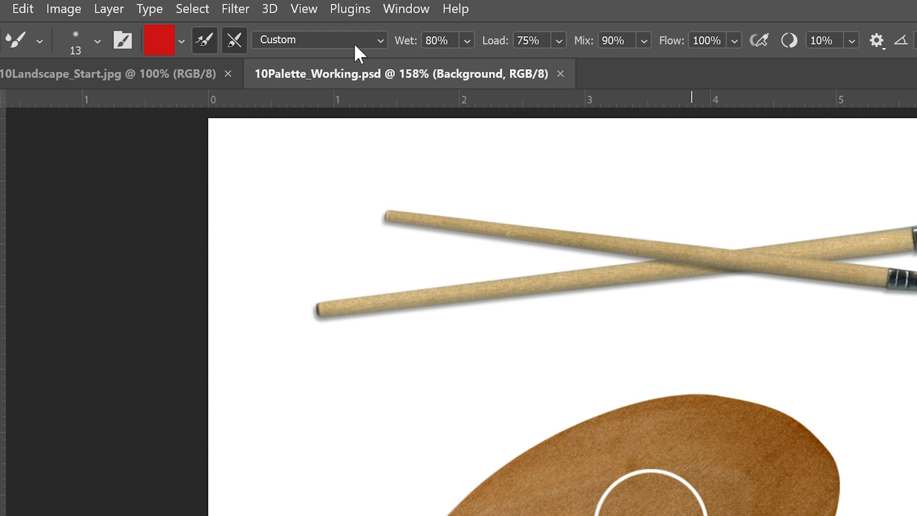
Examine the Mixer Brush's Wet, Load and Mix settings and try the Dry, Light Load and Very Wet presets.
left_click(470, 40)
left_click(558, 40)
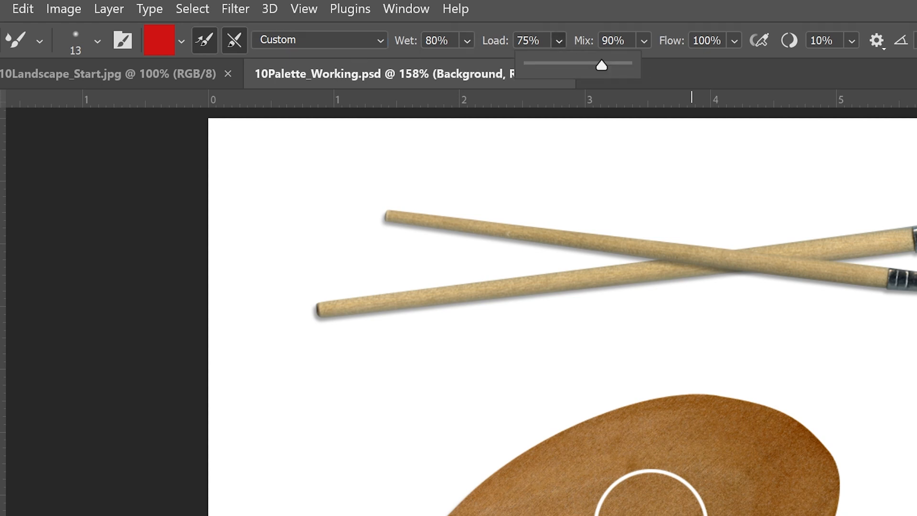
left_click(644, 41)
left_click(370, 40)
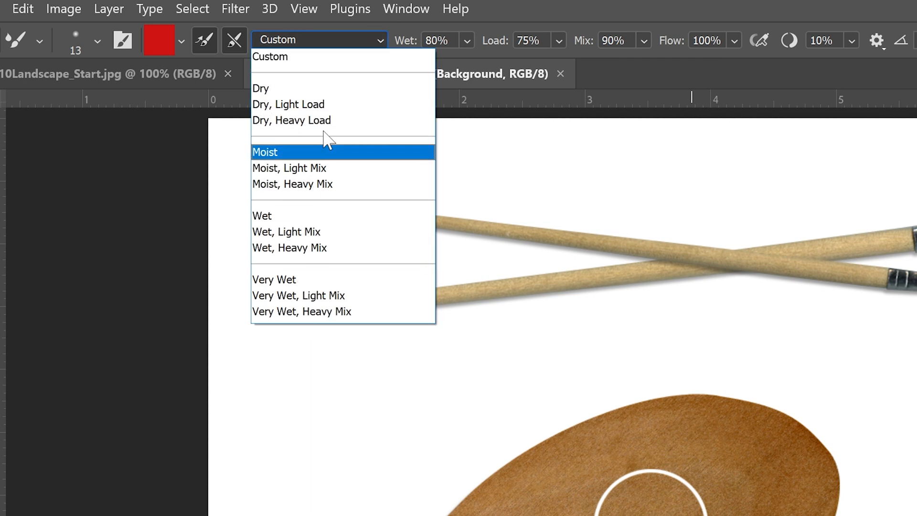
left_click(328, 105)
left_click(374, 45)
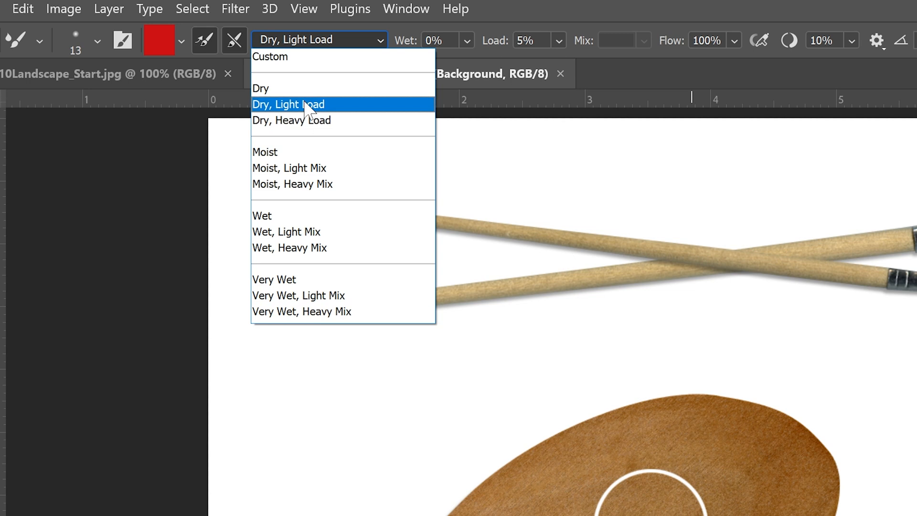
left_click(288, 281)
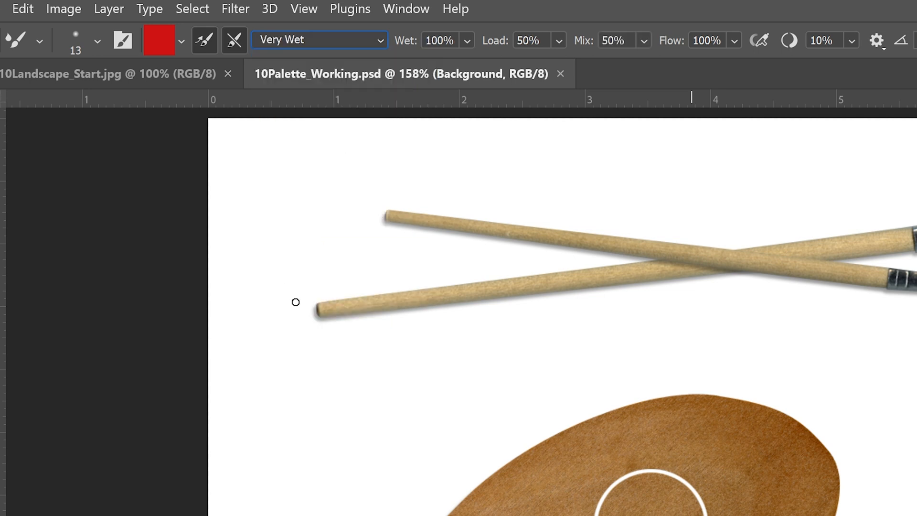
Set the Mixer Brush to the Dry preset and paint a red zigzag stroke above the red paint tube.
left_click(366, 44)
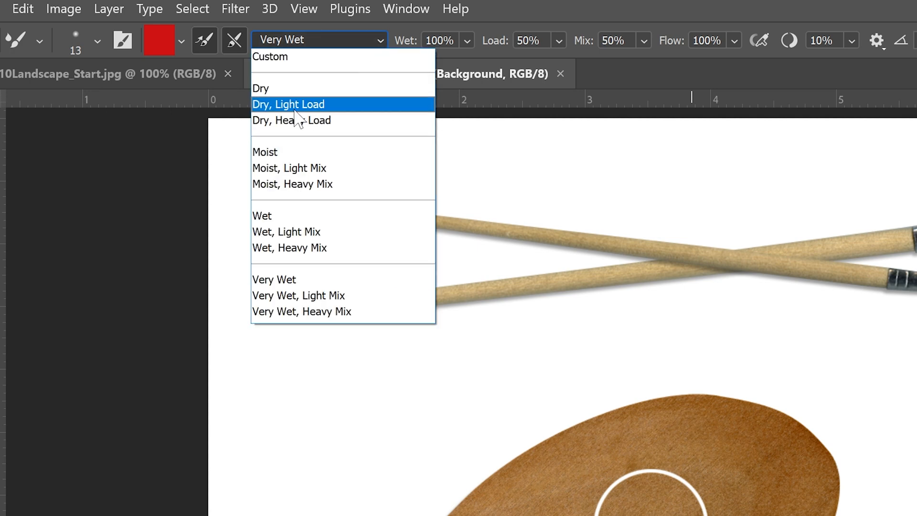
left_click(286, 87)
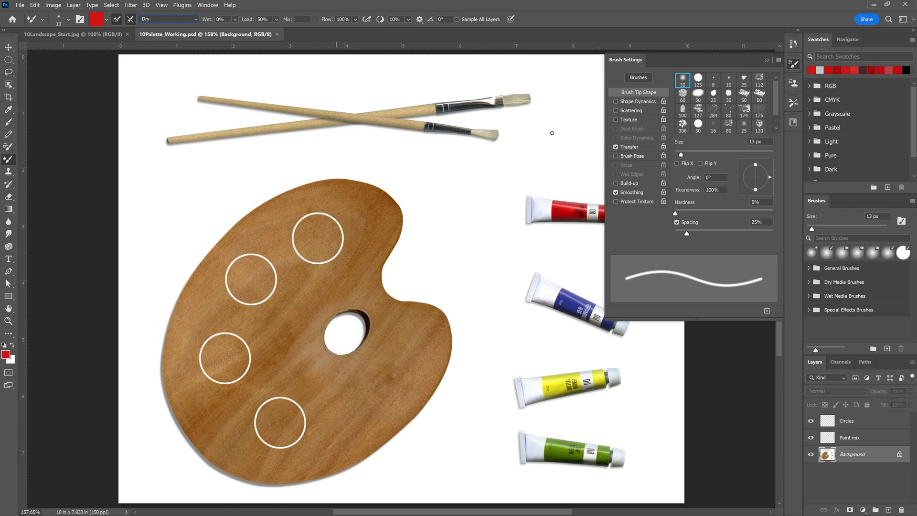
mouse_move(559, 103)
left_mouse_down()
mouse_move(596, 121)
mouse_move(565, 132)
mouse_move(558, 154)
mouse_move(614, 157)
mouse_move(561, 168)
mouse_move(593, 178)
left_mouse_up()
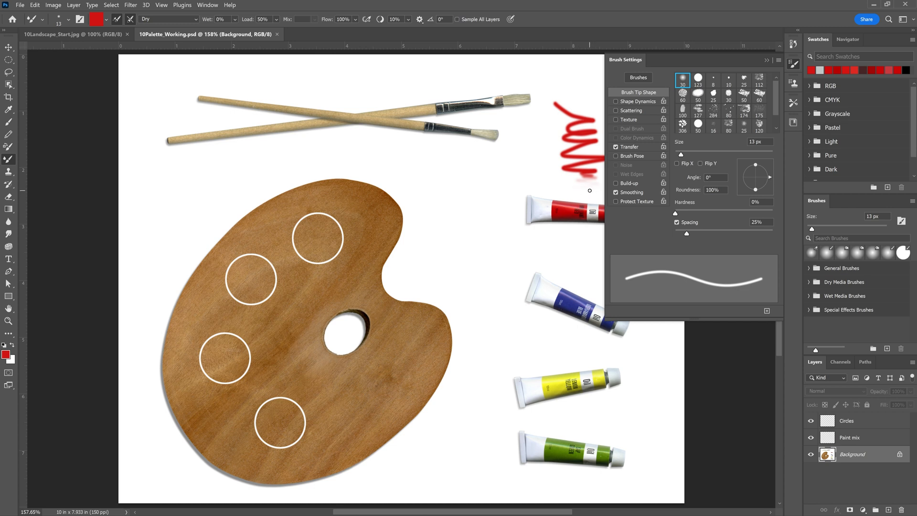
Try a second red zigzag stroke just above the red paint tube, beside the first one, and undo it.
left_click_drag(583, 190, 594, 193)
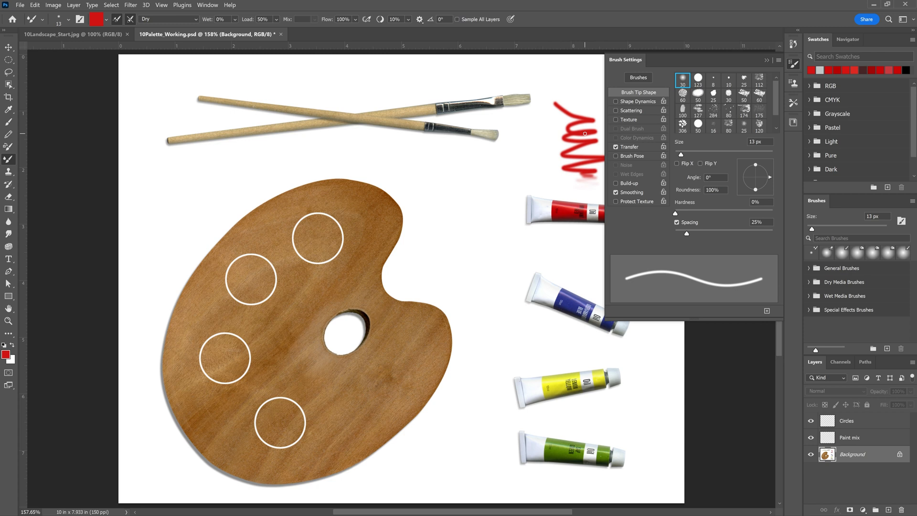
mouse_move(552, 166)
left_mouse_down()
mouse_move(537, 162)
mouse_move(556, 189)
left_mouse_up()
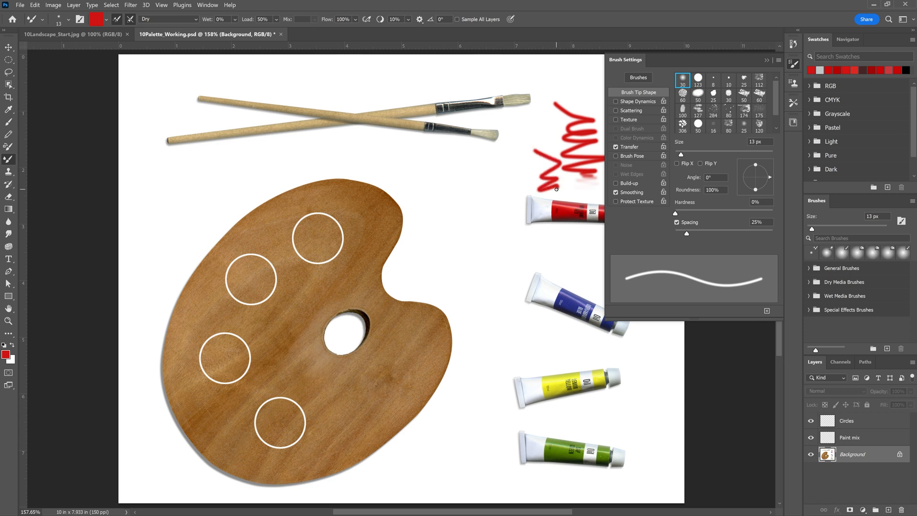
key("ctrl+z")
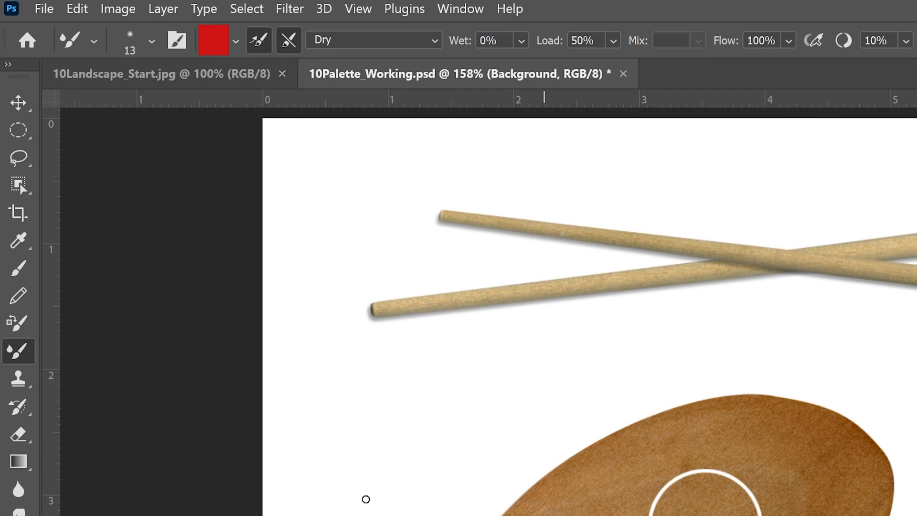
Sample the blue of the blue paint tube's label and give the Mixer Brush the textured 60 px brush tip.
left_click(19, 246)
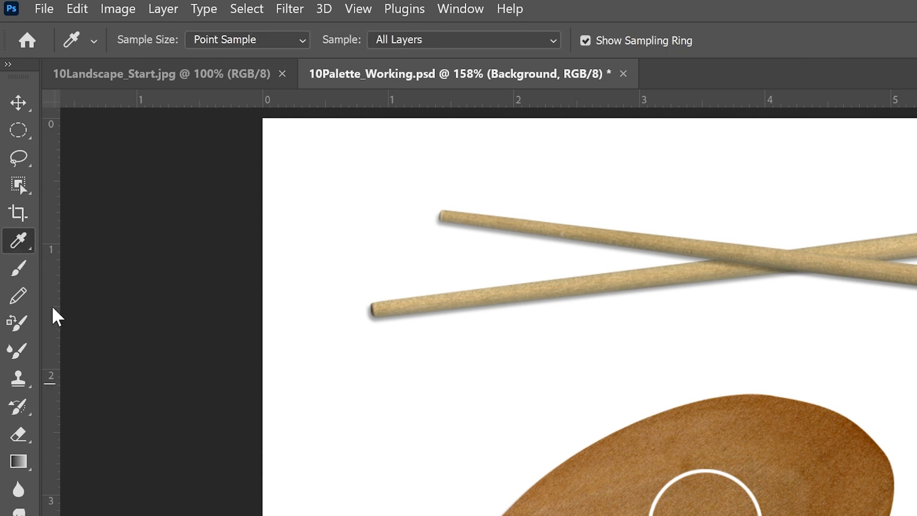
left_click(22, 352)
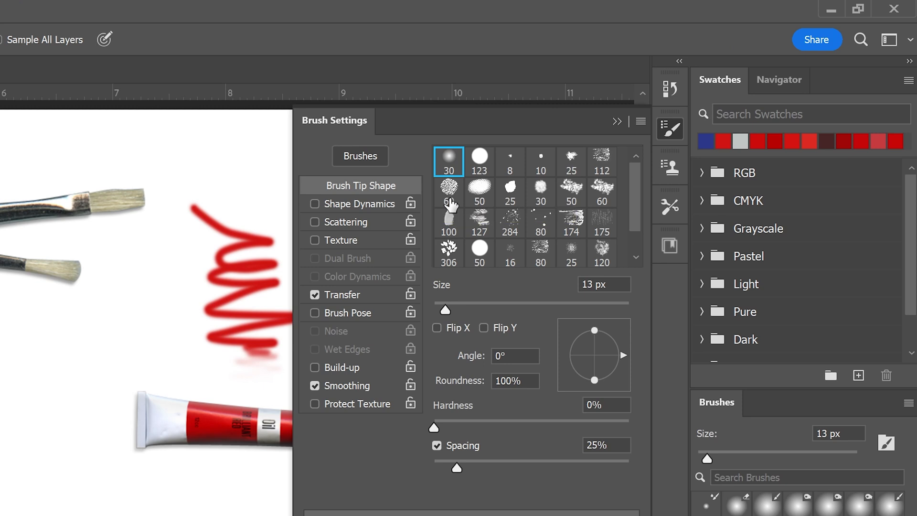
left_click(451, 204)
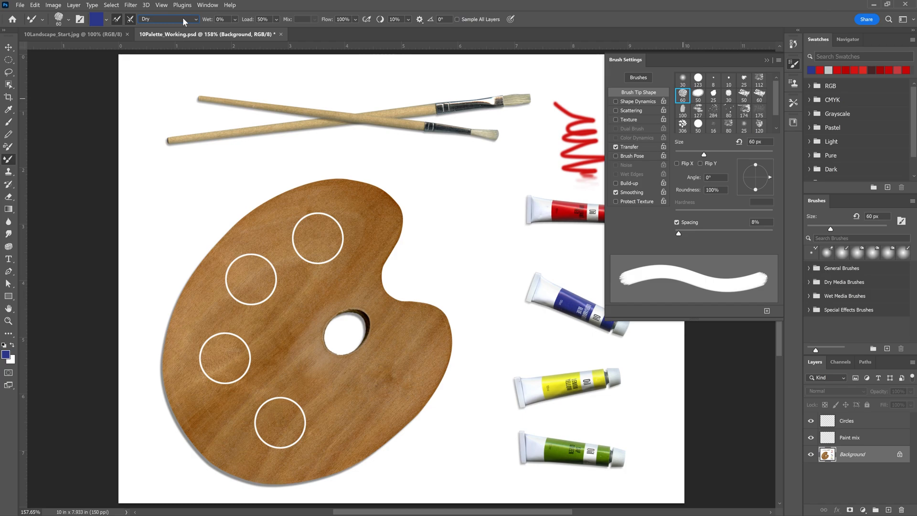
Set the Mixer Brush to the Wet preset and paint soft blue strokes above the blue paint tube.
left_click(184, 21)
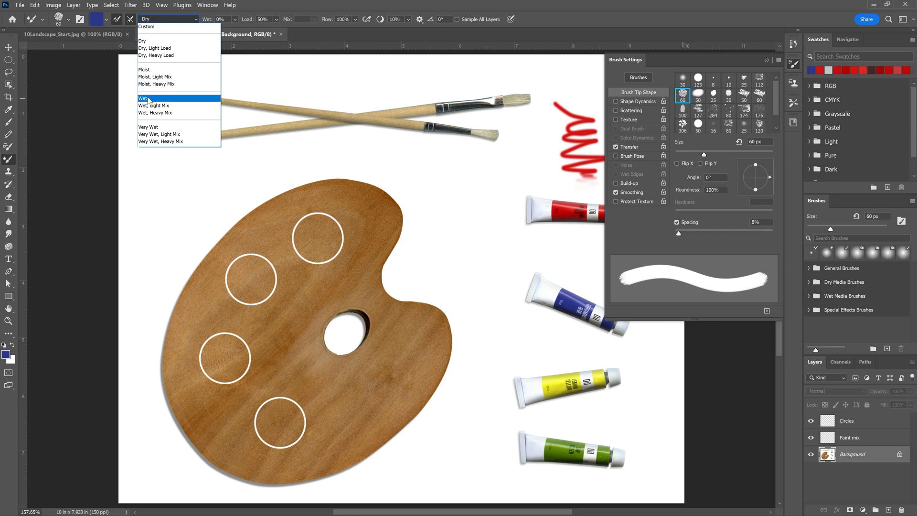
left_click(148, 99)
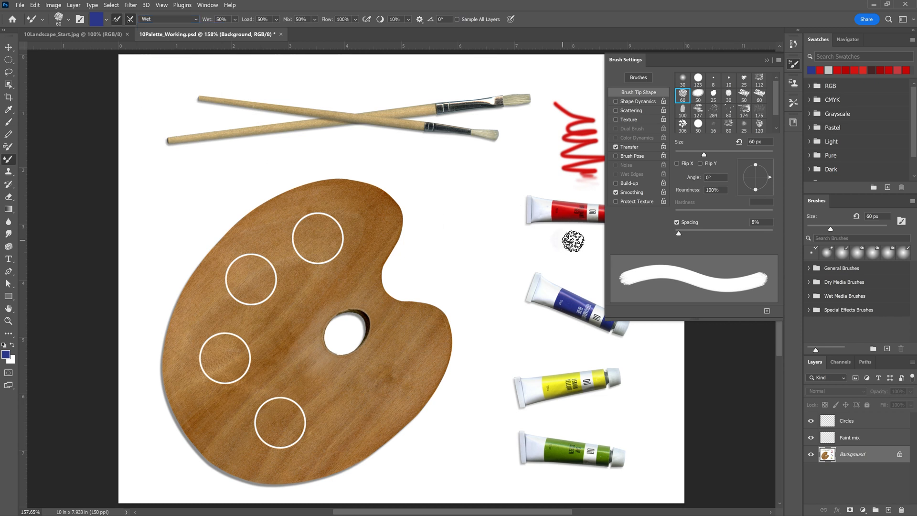
mouse_move(568, 241)
left_mouse_down()
mouse_move(573, 263)
mouse_move(602, 287)
mouse_move(578, 266)
mouse_move(545, 262)
mouse_move(587, 246)
mouse_move(561, 241)
mouse_move(601, 241)
mouse_move(554, 249)
mouse_move(606, 272)
left_mouse_up()
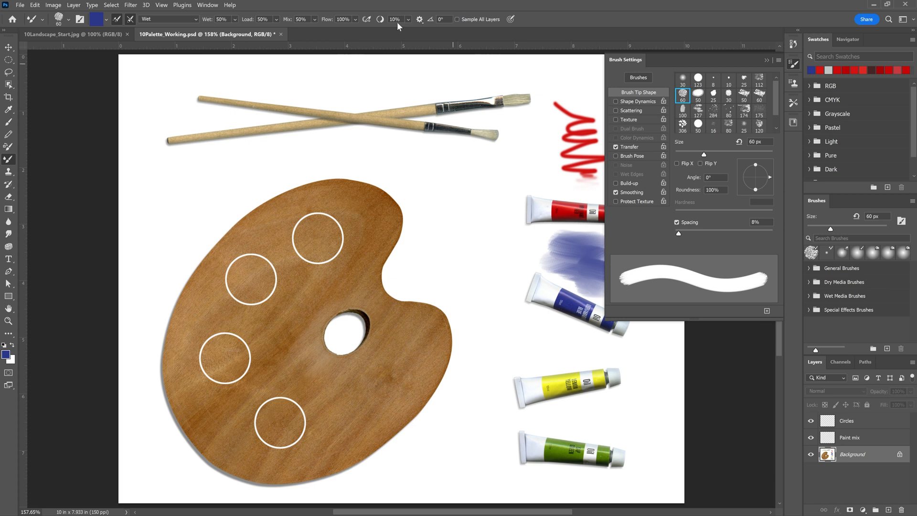
Set the Mixer Brush to the Dry preset and paint a solid blue patch over the soft strokes above the blue tube.
left_click(185, 19)
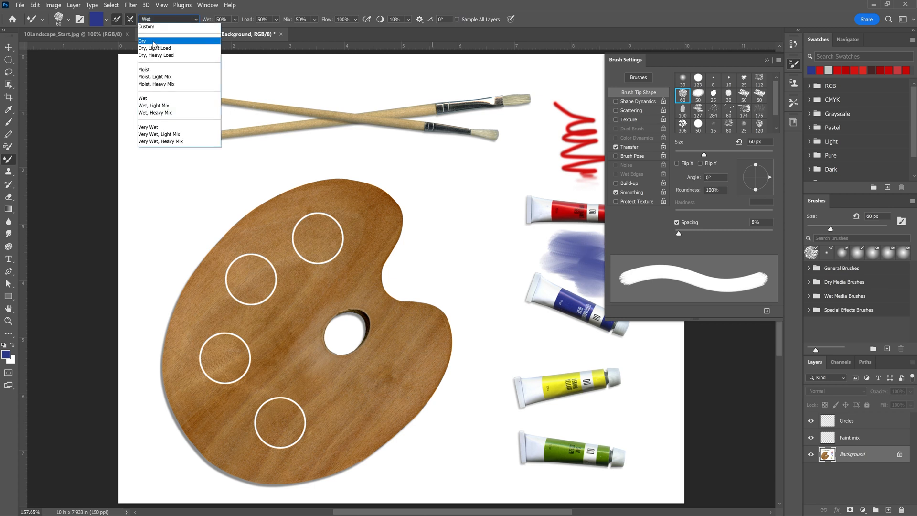
left_click(154, 42)
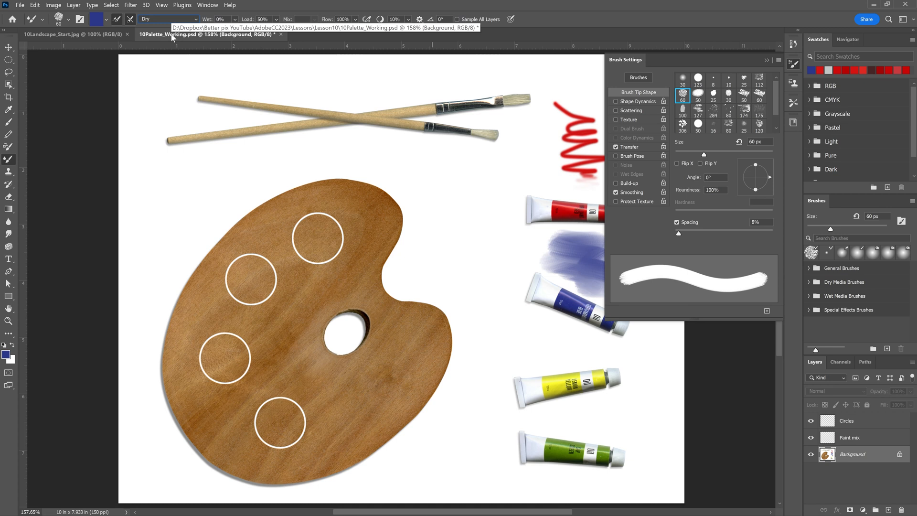
mouse_move(576, 259)
left_mouse_down()
mouse_move(581, 241)
mouse_move(564, 260)
mouse_move(603, 277)
mouse_move(549, 255)
mouse_move(614, 242)
mouse_move(578, 269)
mouse_move(617, 284)
mouse_move(638, 254)
mouse_move(621, 268)
mouse_move(632, 303)
mouse_move(636, 246)
mouse_move(649, 267)
mouse_move(668, 271)
left_mouse_up()
left_click(766, 60)
key("ctrl+z")
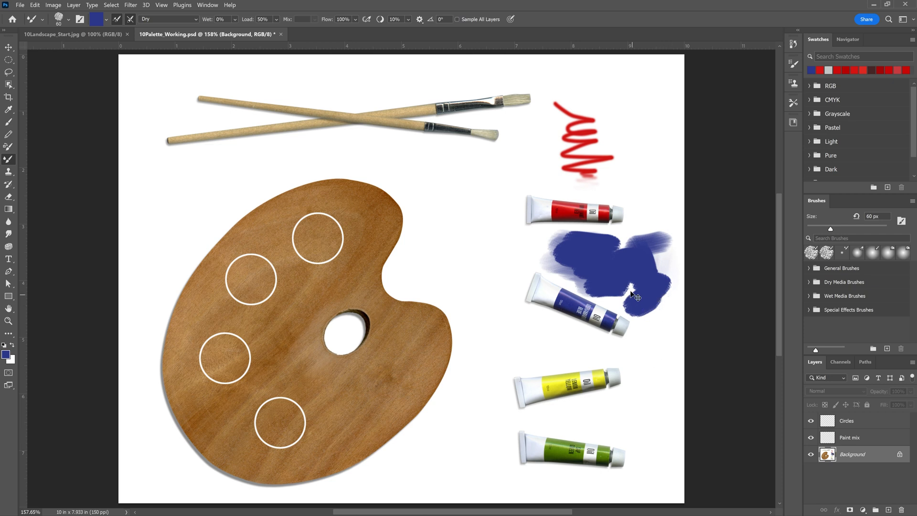
key("ctrl+z")
mouse_move(587, 239)
left_mouse_down()
mouse_move(616, 247)
mouse_move(574, 265)
mouse_move(621, 283)
left_mouse_up()
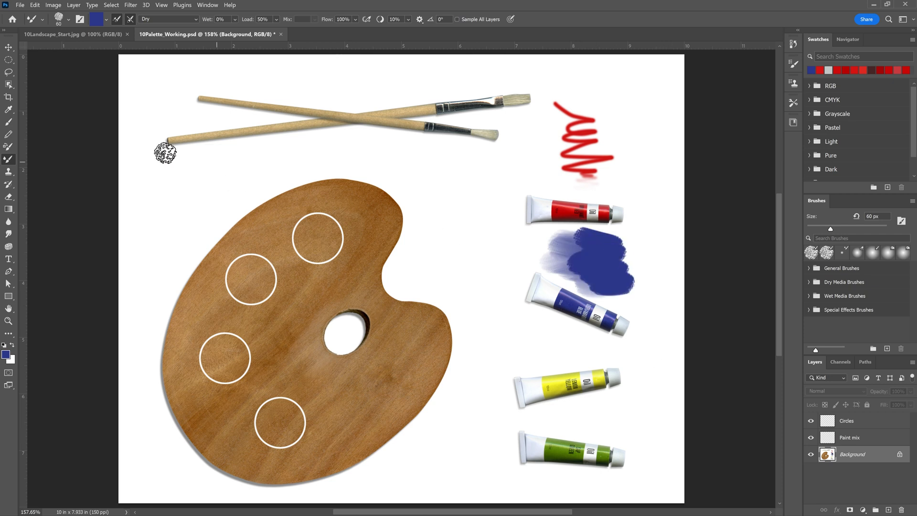
Sample the yellow of the yellow paint tube's label as the foreground color and return to the Mixer Brush tool.
left_click(8, 110)
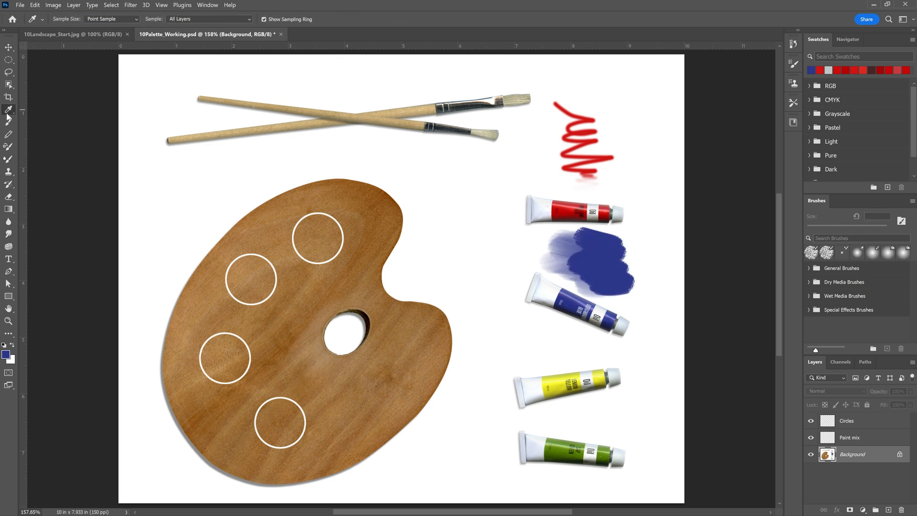
left_click(559, 385)
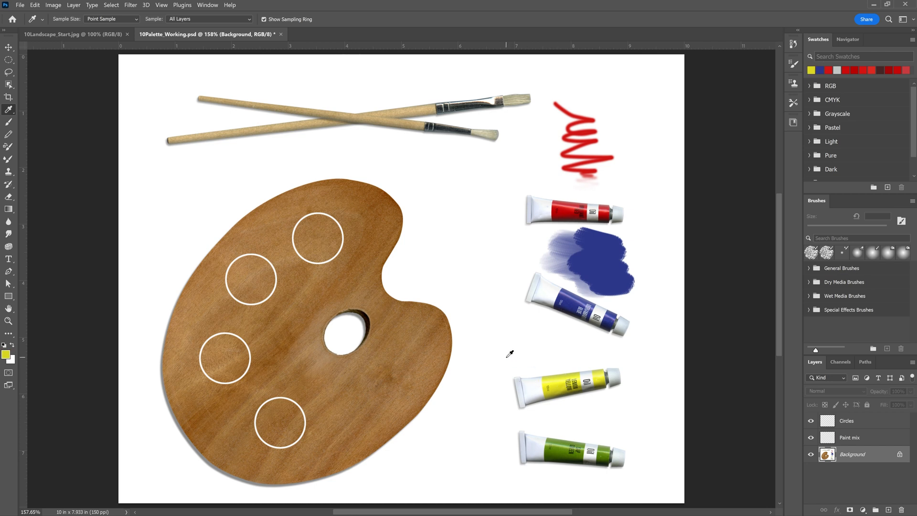
left_click(9, 160)
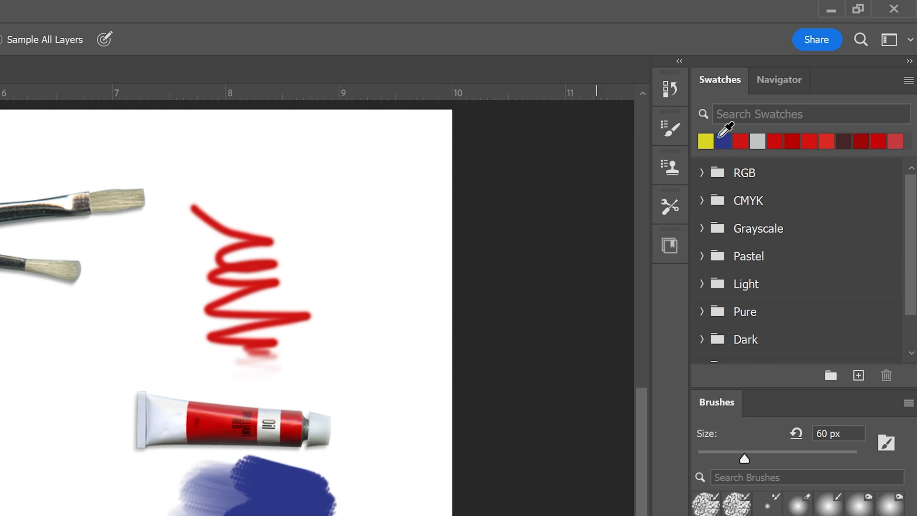
Choose the rough-edged round 30 px brush tip with 7% spacing for the Mixer Brush.
left_click(669, 128)
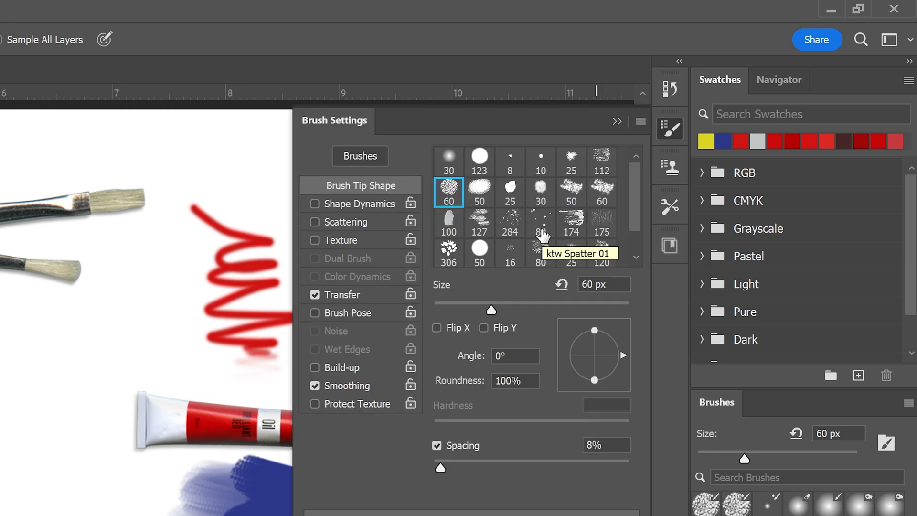
left_click(543, 192)
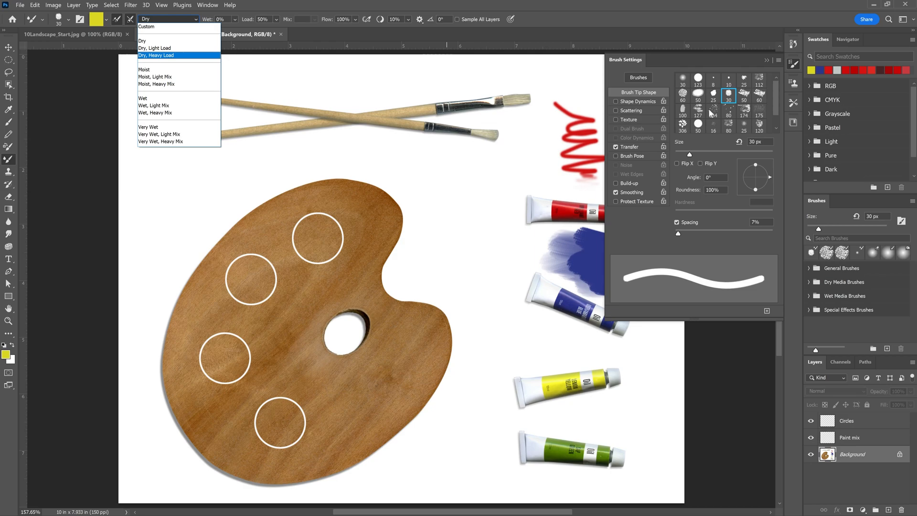
left_click(732, 92)
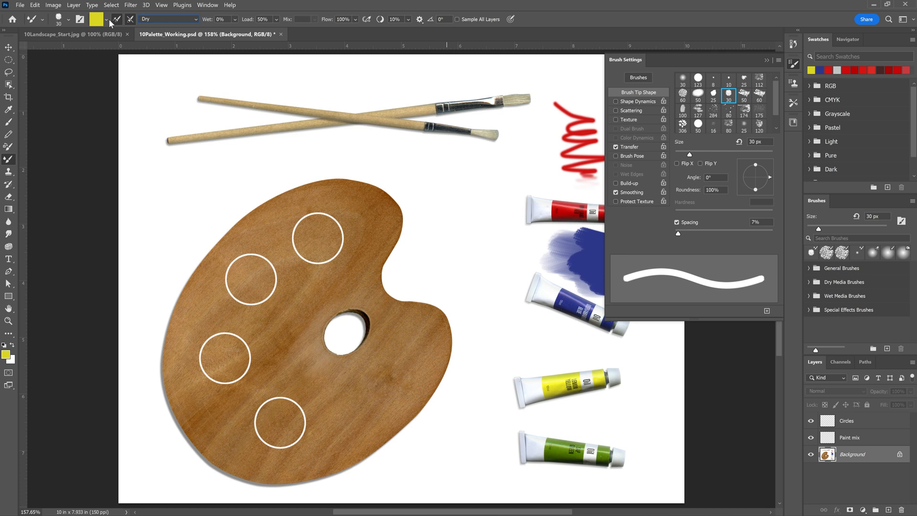
Set the Mixer Brush to the Very Wet preset and paint yellow strokes above the yellow paint tube.
left_click(180, 21)
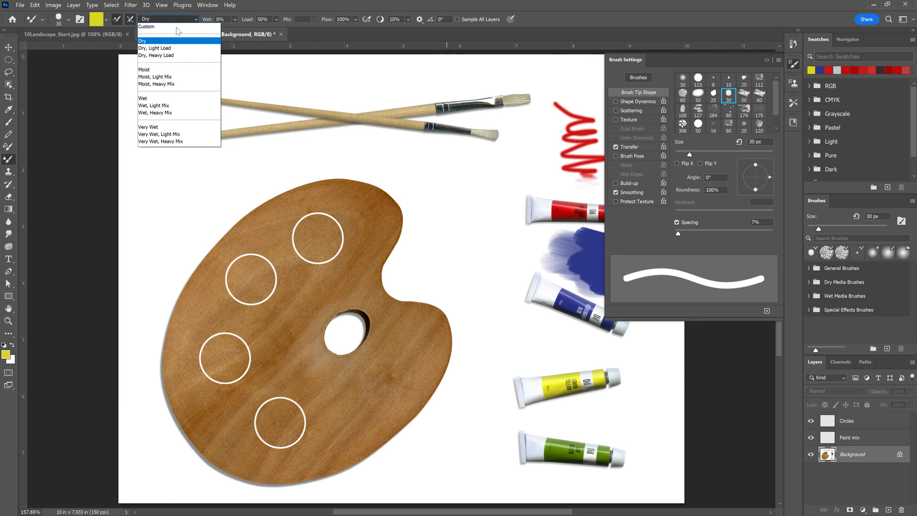
left_click(164, 125)
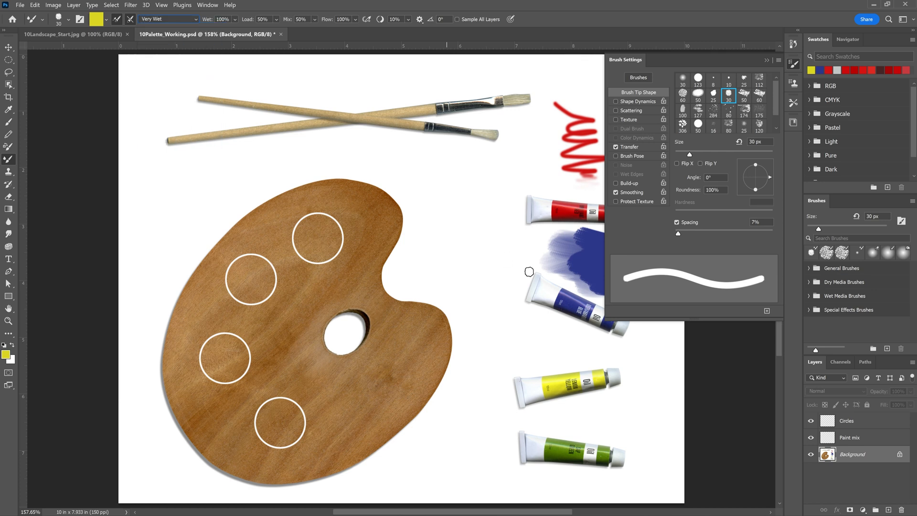
mouse_move(541, 336)
left_mouse_down()
mouse_move(571, 334)
mouse_move(535, 345)
mouse_move(575, 345)
mouse_move(544, 371)
mouse_move(567, 363)
mouse_move(559, 356)
mouse_move(586, 338)
mouse_move(556, 336)
mouse_move(522, 351)
mouse_move(630, 347)
mouse_move(533, 347)
mouse_move(621, 349)
left_mouse_up()
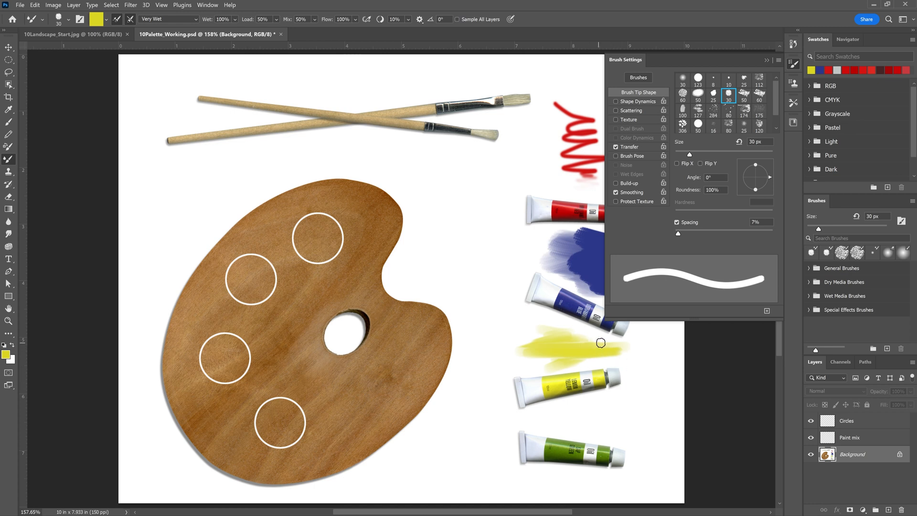
mouse_move(601, 342)
left_mouse_down()
mouse_move(631, 359)
mouse_move(516, 369)
mouse_move(523, 356)
mouse_move(512, 356)
mouse_move(642, 356)
mouse_move(575, 350)
left_mouse_up()
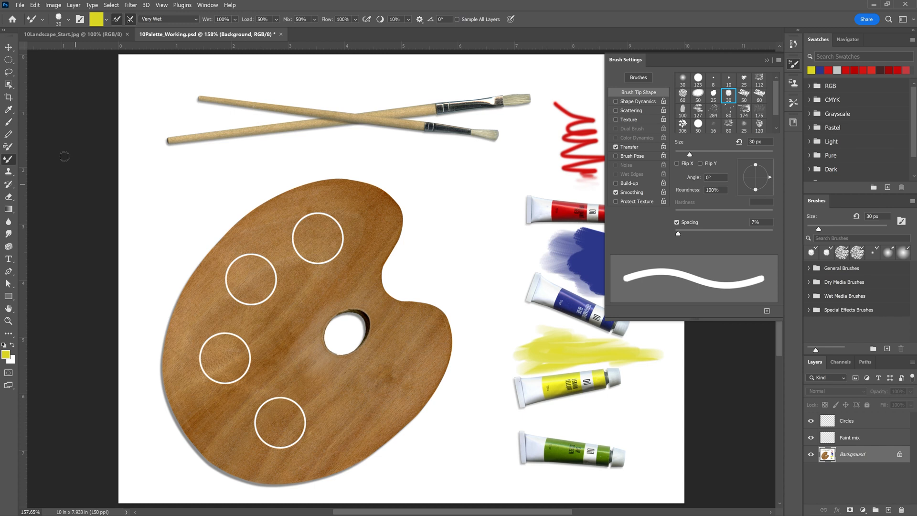
Sample the green of the green paint tube's label as the foreground color and return to the Mixer Brush tool.
left_click(8, 109)
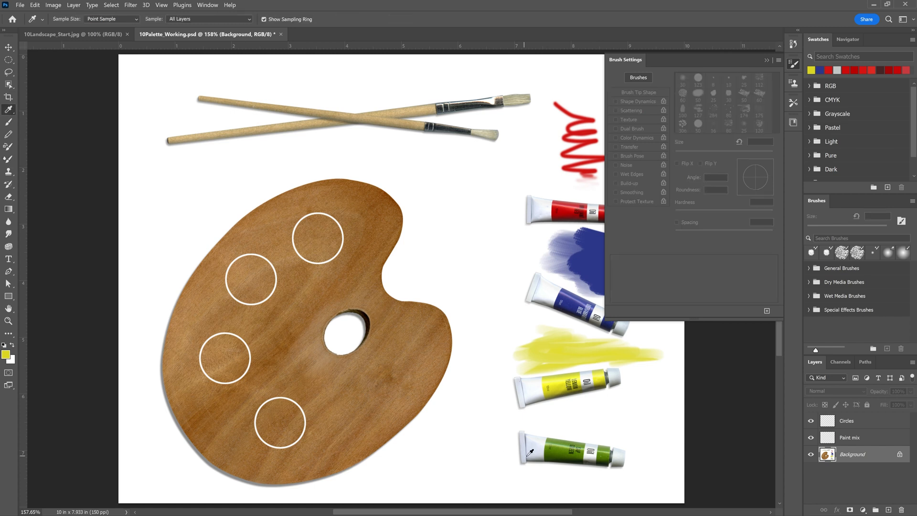
left_click(562, 449)
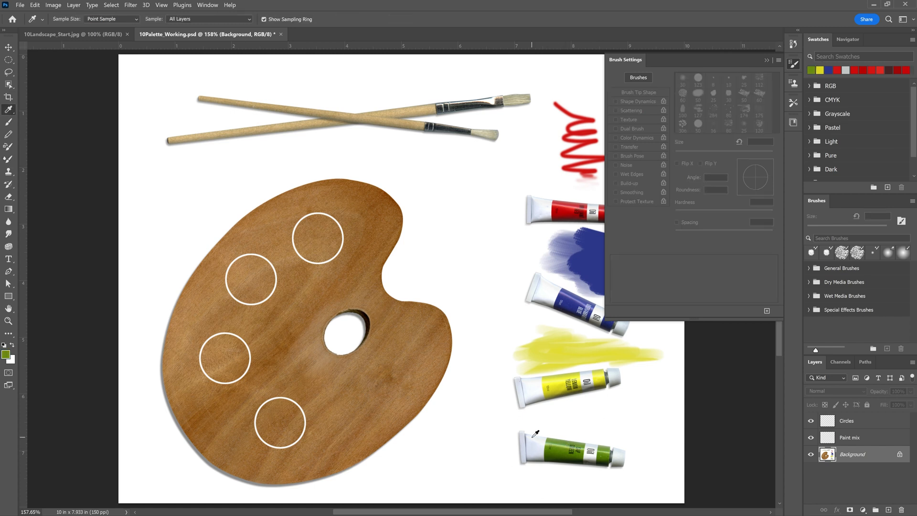
left_click(8, 159)
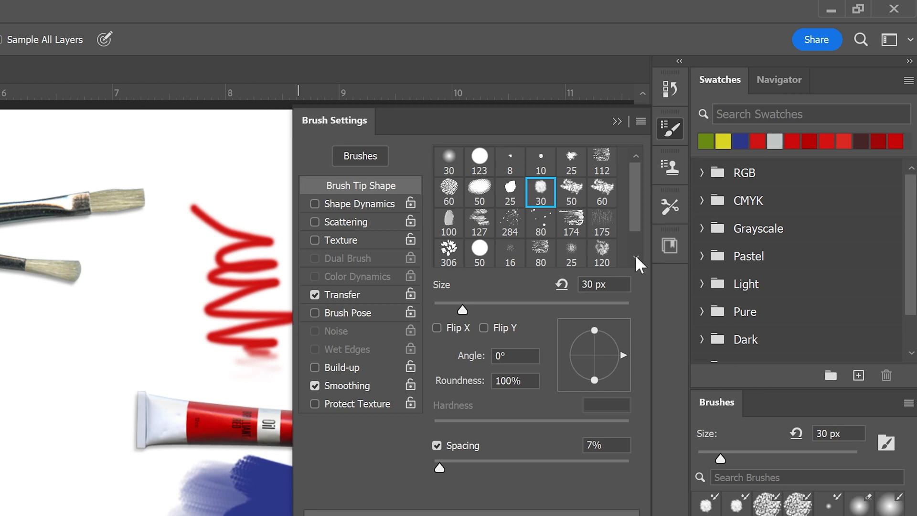
Choose the hard round 30 px brush tip with 100% hardness for the Mixer Brush.
scroll(635, 252, "down", 1)
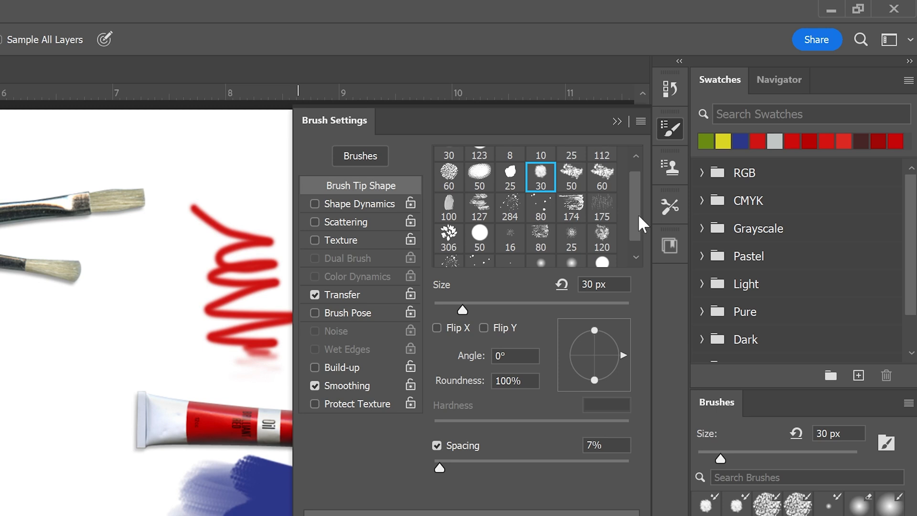
left_click_drag(635, 216, 633, 231)
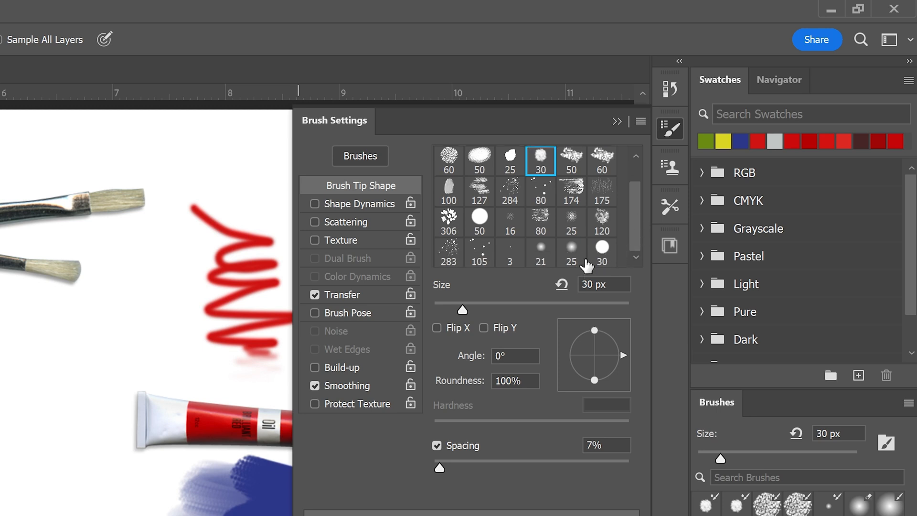
left_click(603, 251)
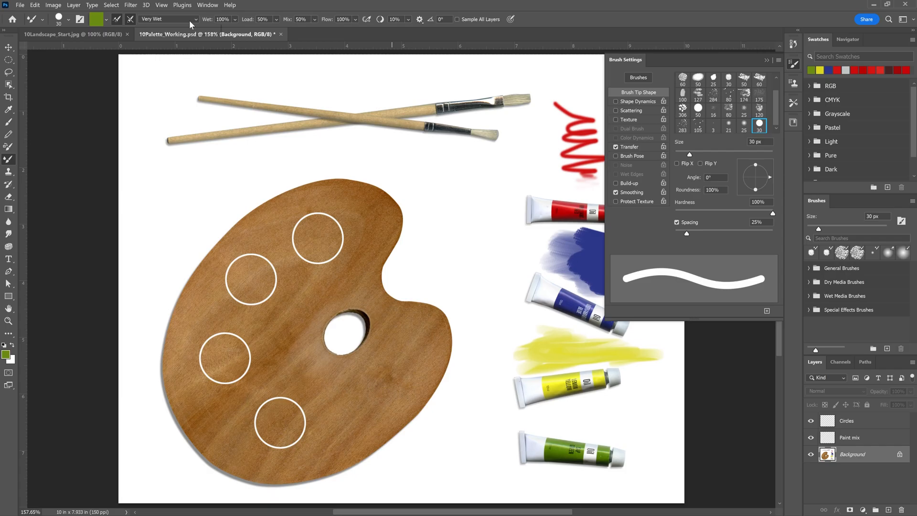
Set the Mixer Brush to the Dry preset and paint a solid green patch above the green paint tube.
left_click(368, 43)
left_click(325, 87)
mouse_move(581, 408)
left_mouse_down()
mouse_move(637, 422)
mouse_move(602, 431)
mouse_move(623, 430)
mouse_move(599, 440)
mouse_move(650, 419)
mouse_move(636, 407)
mouse_move(641, 436)
mouse_move(668, 427)
mouse_move(653, 422)
mouse_move(667, 436)
mouse_move(503, 414)
mouse_move(461, 454)
left_mouse_up()
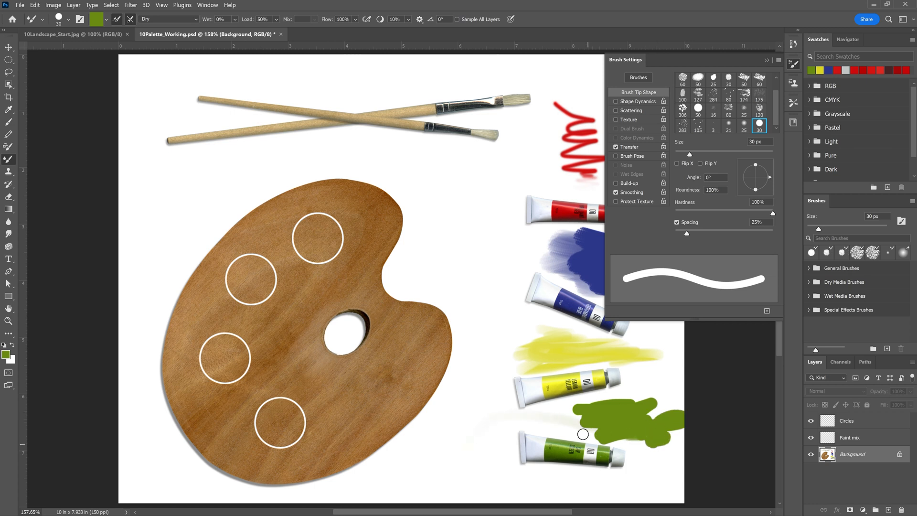
key("ctrl+z")
mouse_move(577, 419)
left_mouse_down()
mouse_move(623, 421)
mouse_move(567, 425)
mouse_move(637, 426)
mouse_move(593, 427)
mouse_move(633, 412)
mouse_move(617, 412)
mouse_move(641, 424)
mouse_move(576, 425)
mouse_move(647, 429)
mouse_move(630, 417)
left_mouse_up()
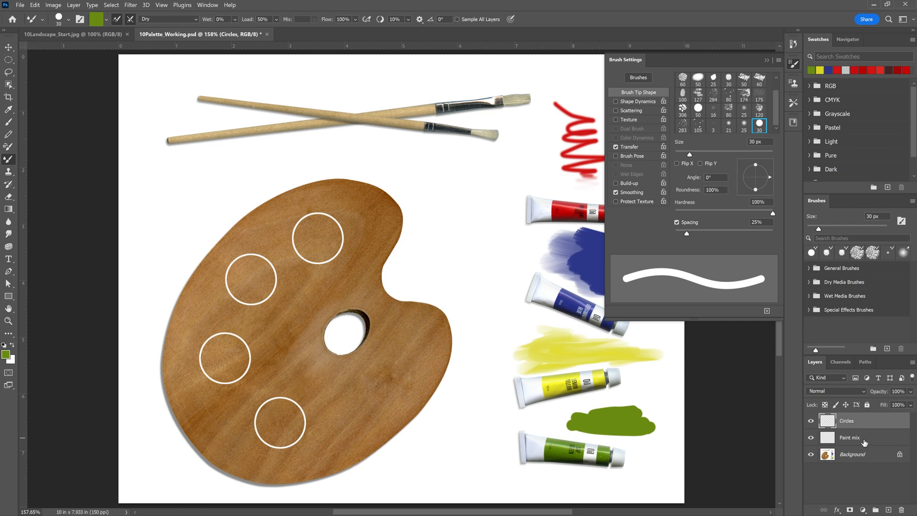
Select the Paint mix layer, sample the red of the red paint tube's label and collapse the brush settings.
left_click(849, 439)
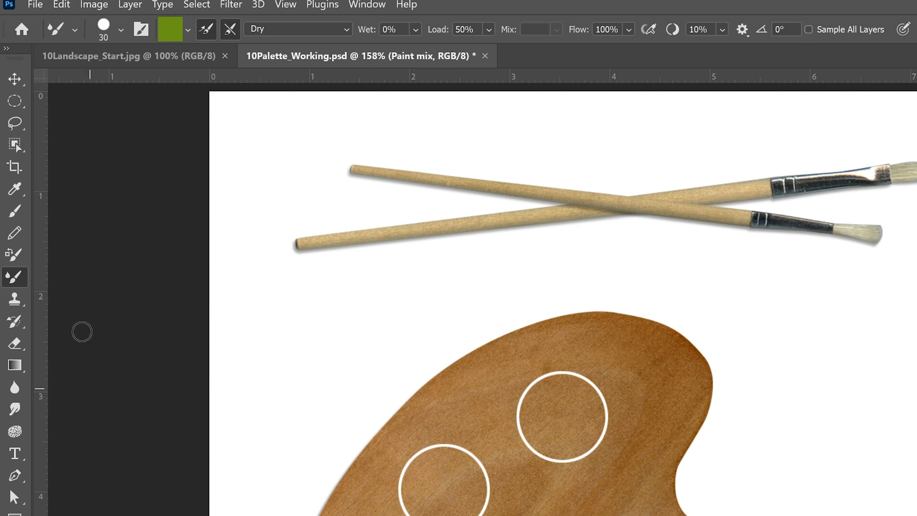
left_click(21, 188)
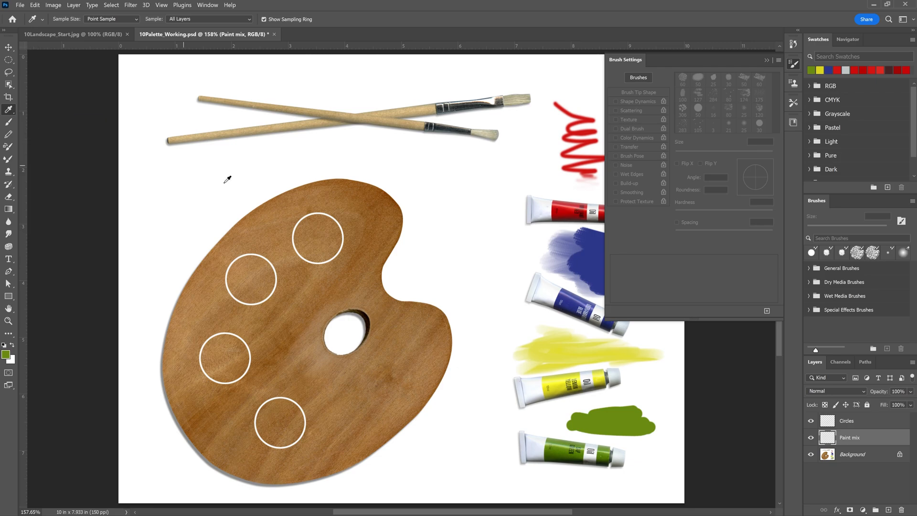
left_click(568, 209)
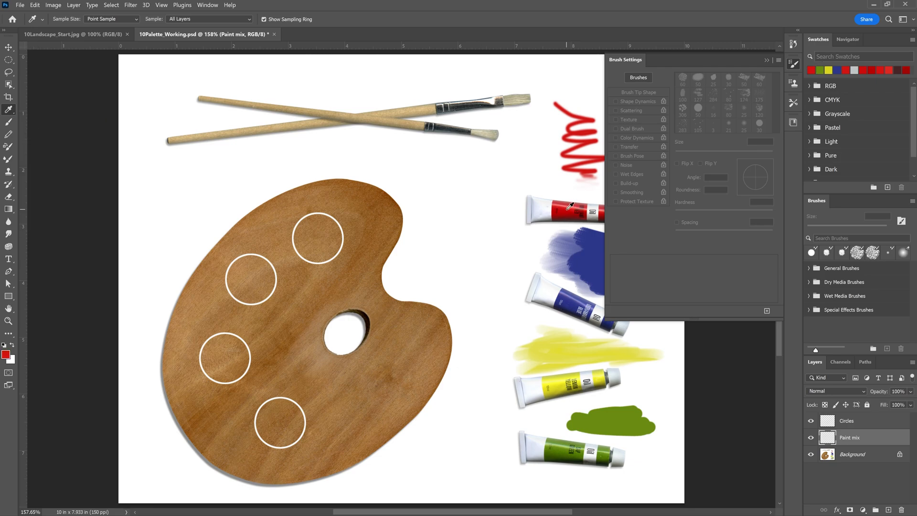
left_click(793, 63)
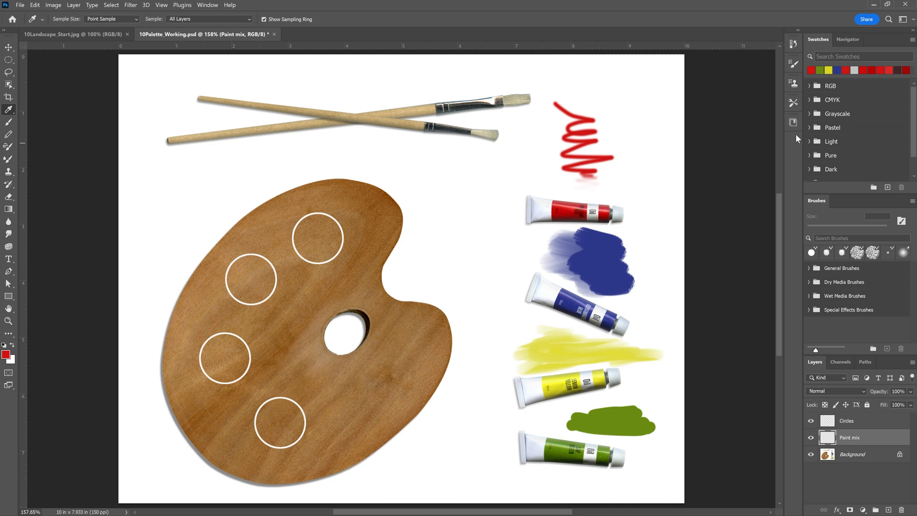
Fill the palette's uppermost circle with red using the Mixer Brush, the soft round 30 px tip and the Dry preset.
left_click(794, 64)
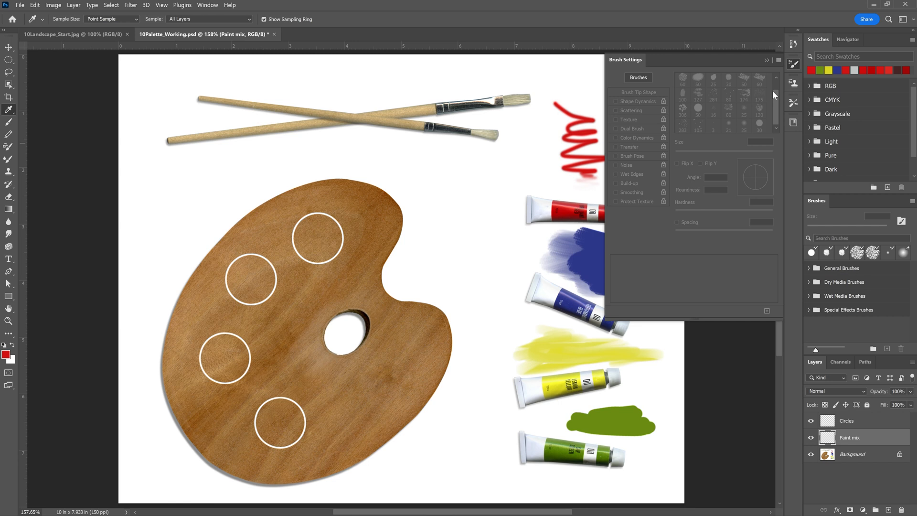
scroll(772, 90, "up", 1)
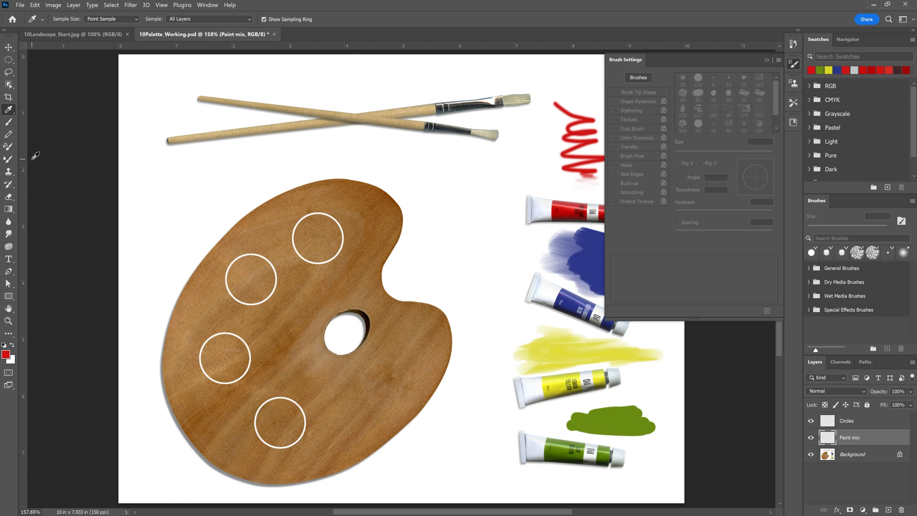
left_click(8, 159)
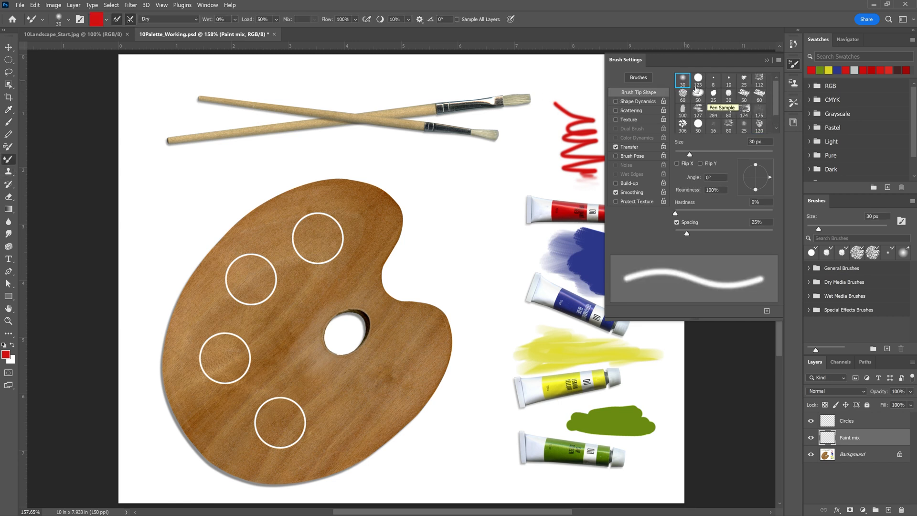
left_click(157, 20)
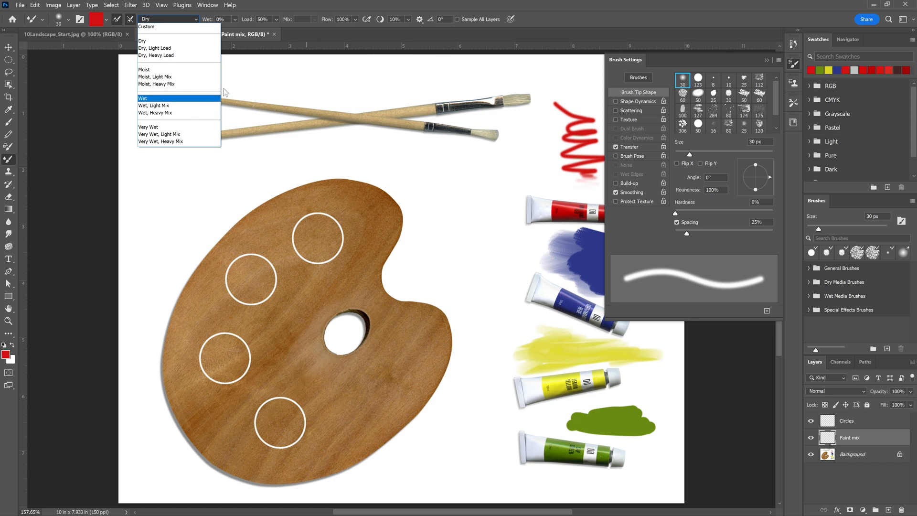
left_click(308, 237)
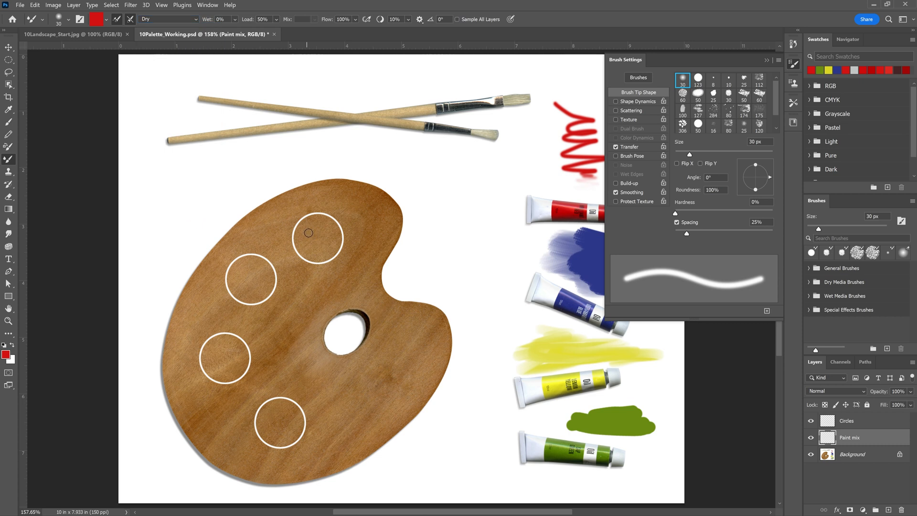
mouse_move(308, 236)
left_mouse_down()
mouse_move(328, 241)
mouse_move(313, 239)
mouse_move(325, 220)
mouse_move(298, 232)
mouse_move(302, 251)
mouse_move(326, 247)
mouse_move(305, 234)
mouse_move(337, 253)
mouse_move(332, 226)
mouse_move(308, 256)
mouse_move(332, 224)
mouse_move(298, 248)
mouse_move(337, 259)
mouse_move(308, 248)
left_mouse_up()
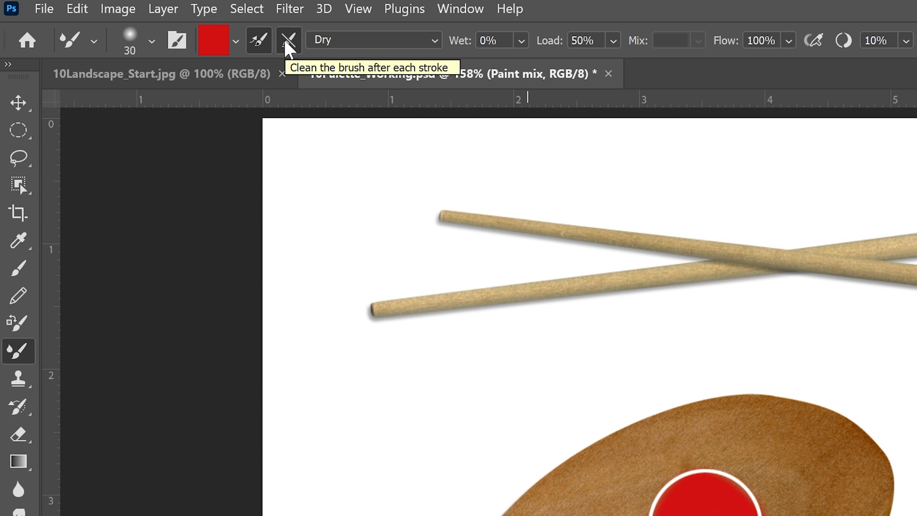
Turn off cleaning the brush after each stroke and paint the blue tube's label color over the red palette circle.
left_click(288, 44)
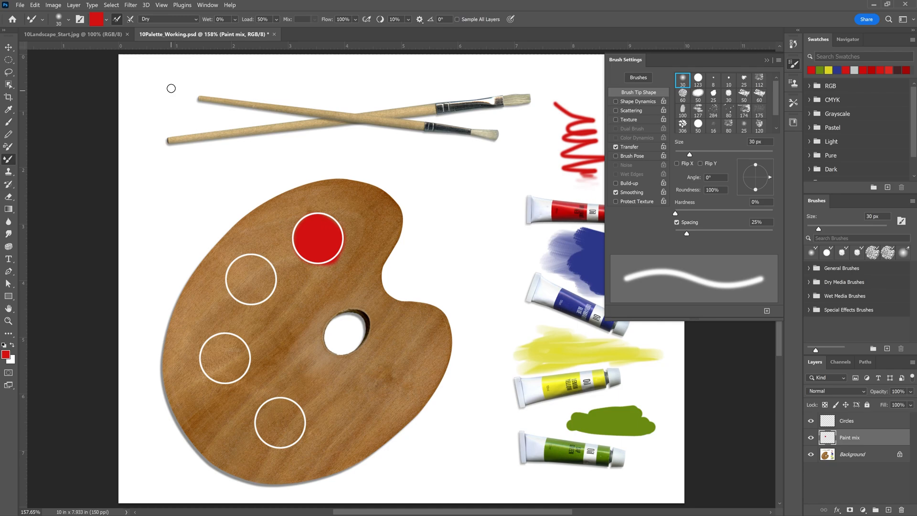
left_click(8, 109)
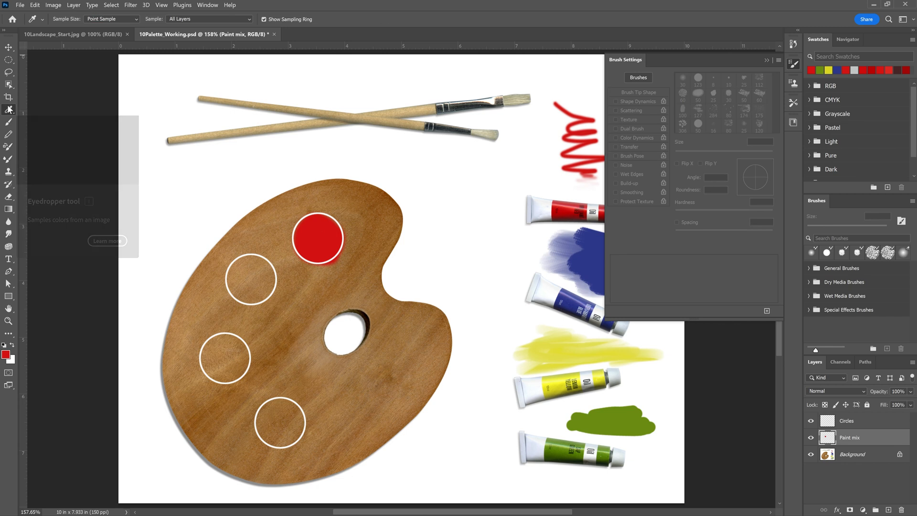
left_click(570, 302)
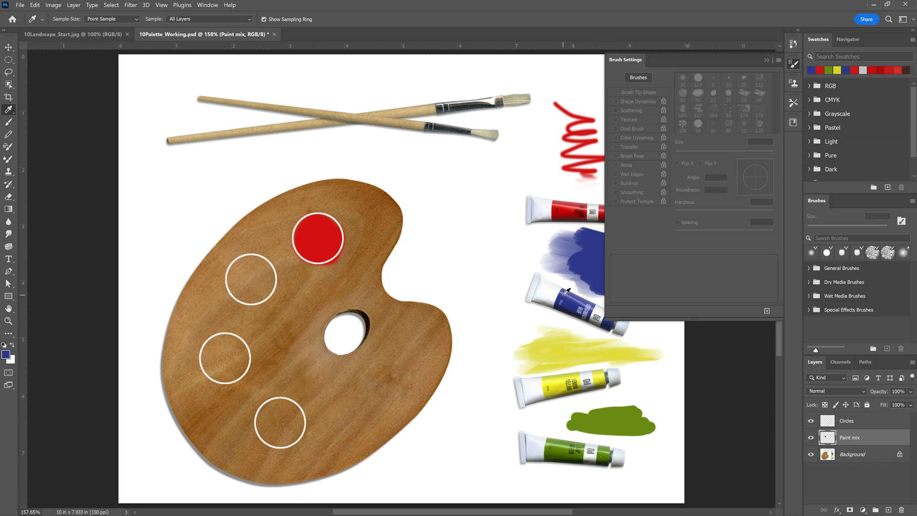
left_click(11, 159)
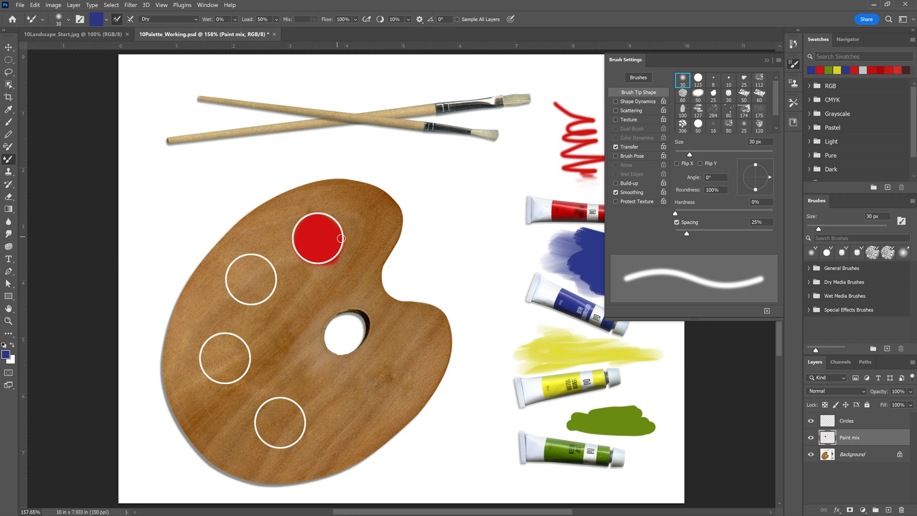
mouse_move(322, 224)
left_mouse_down()
mouse_move(318, 247)
mouse_move(319, 232)
mouse_move(331, 250)
mouse_move(297, 231)
mouse_move(332, 251)
mouse_move(318, 217)
mouse_move(334, 225)
left_mouse_up()
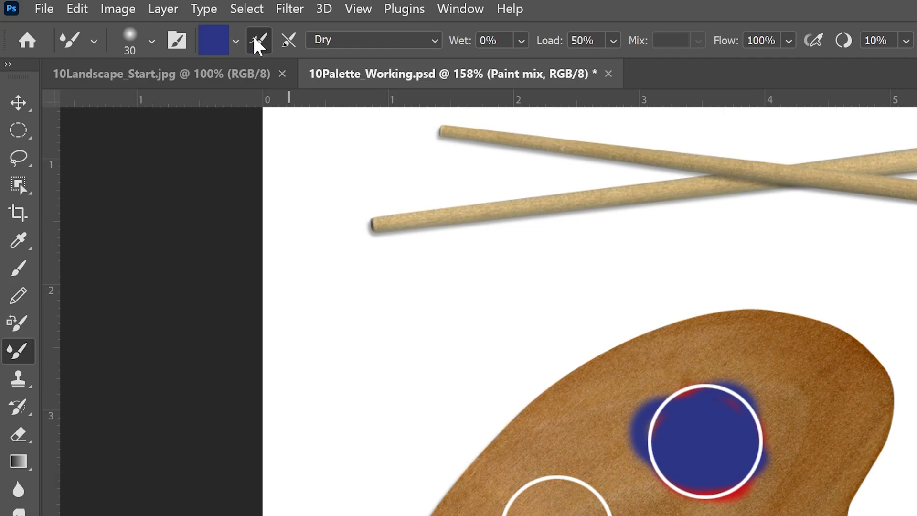
Clean the Mixer Brush and fill the second palette circle with the blue tube's color.
left_click(239, 42)
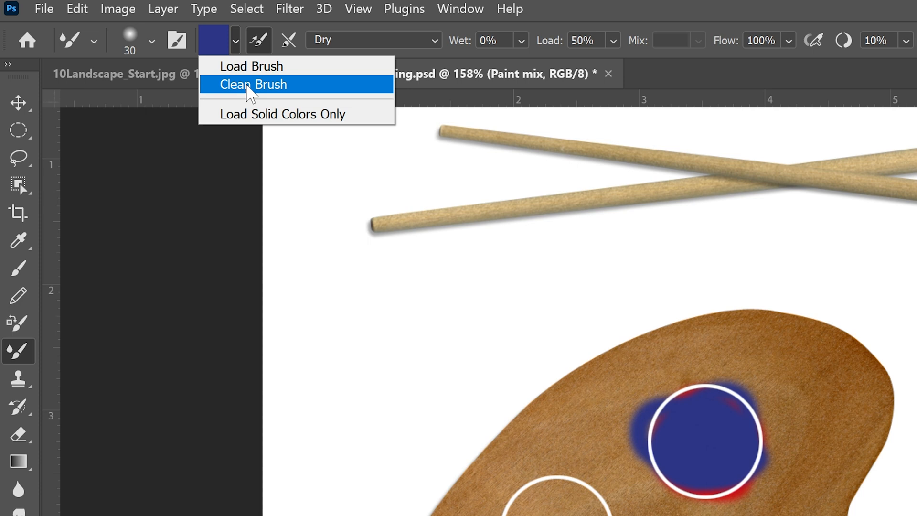
left_click(248, 84)
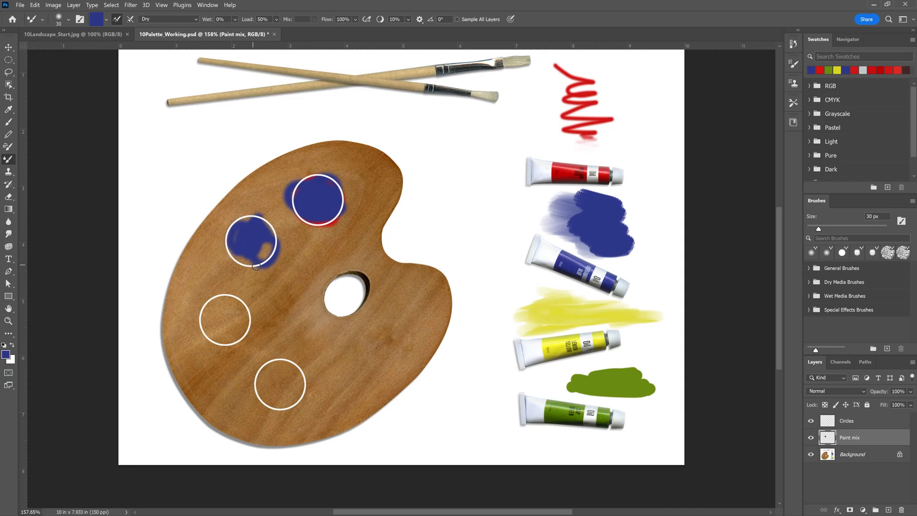
mouse_move(269, 248)
left_mouse_down()
mouse_move(249, 237)
mouse_move(257, 257)
mouse_move(246, 244)
mouse_move(276, 230)
mouse_move(244, 248)
left_mouse_up()
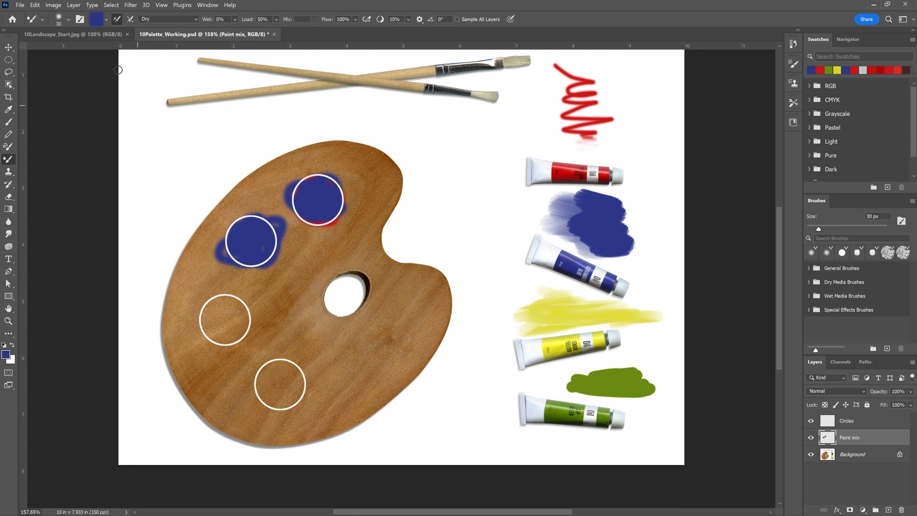
Clean the brush, reload it with blue and paint the right half of the third palette circle.
left_click(106, 19)
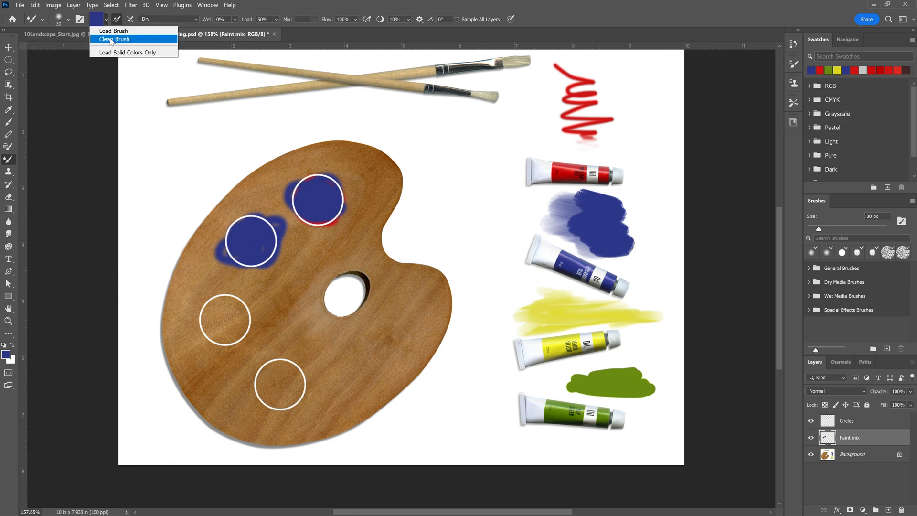
left_click(112, 39)
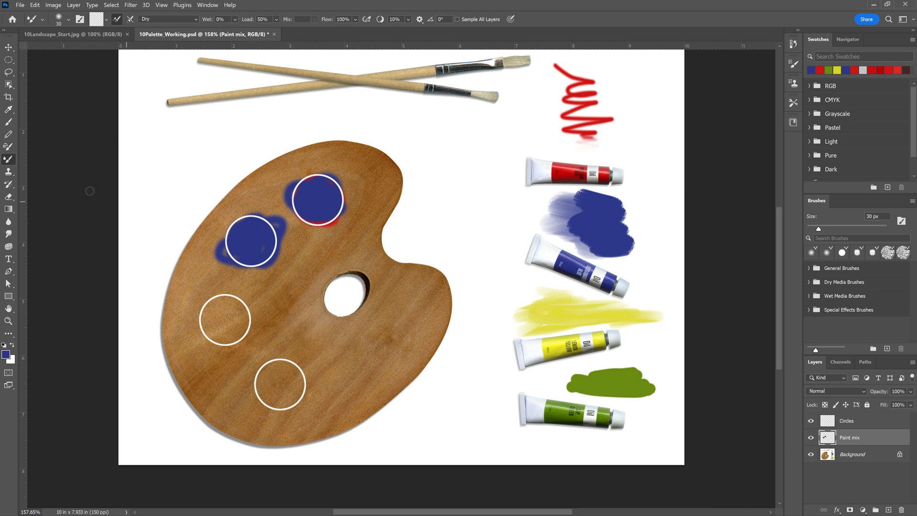
left_click(10, 109)
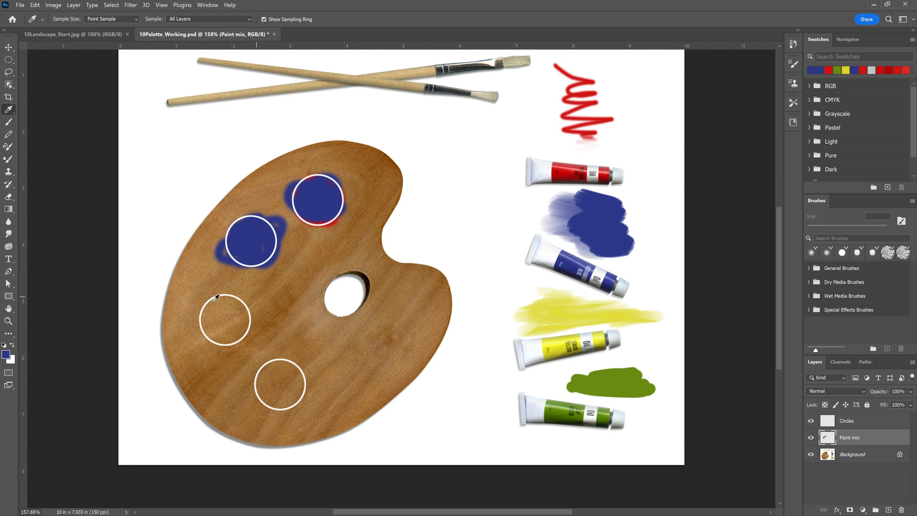
left_click(8, 161)
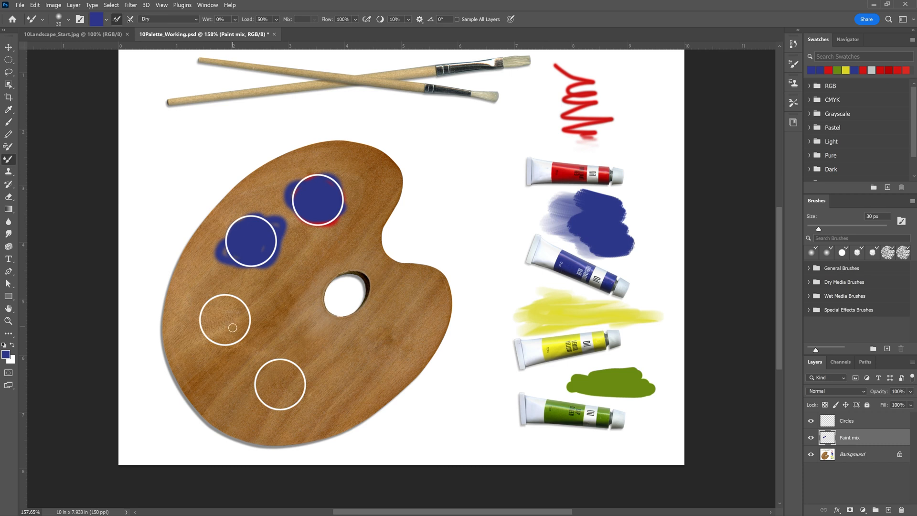
mouse_move(227, 324)
left_mouse_down()
mouse_move(227, 296)
mouse_move(230, 333)
mouse_move(230, 300)
mouse_move(241, 322)
mouse_move(237, 337)
mouse_move(235, 315)
mouse_move(233, 343)
mouse_move(241, 309)
mouse_move(228, 350)
mouse_move(225, 326)
mouse_move(226, 339)
mouse_move(243, 337)
mouse_move(245, 314)
mouse_move(229, 297)
left_mouse_up()
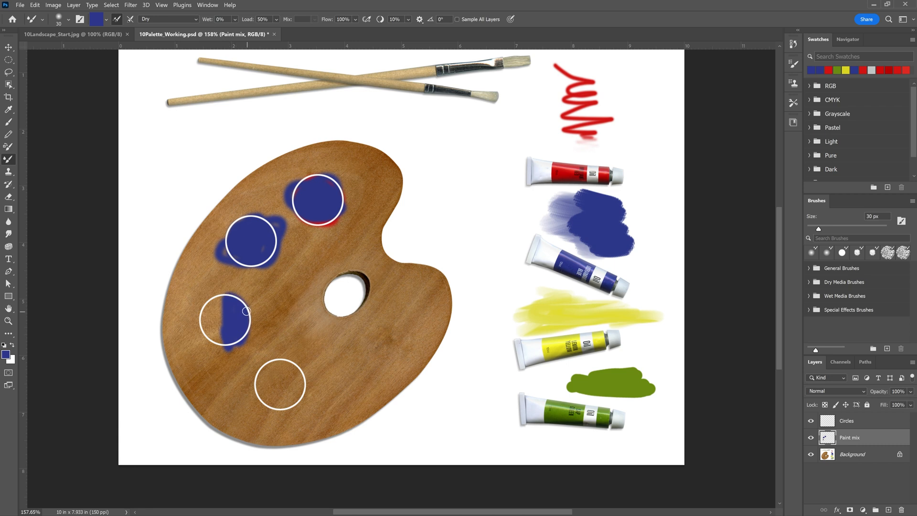
Sample yellow from the yellow tube's label and paint it over the half-blue third circle with the Wet preset.
left_click(8, 109)
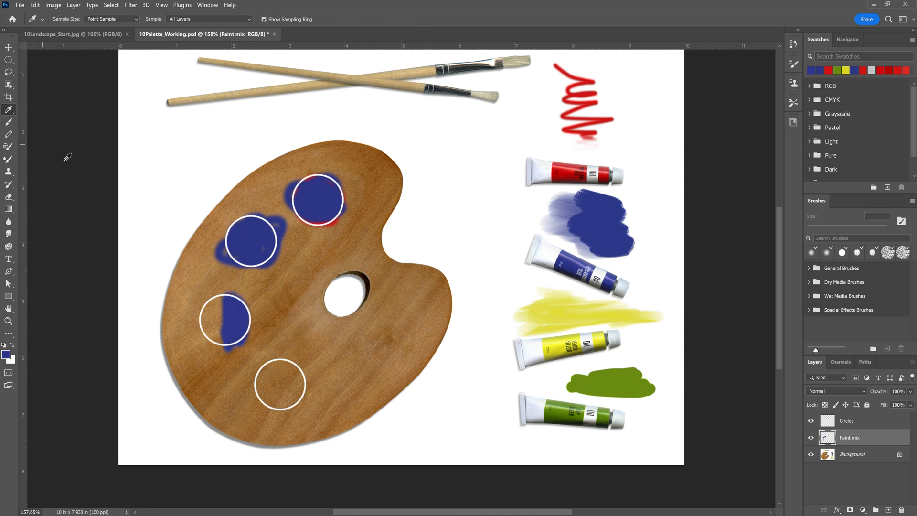
left_click(560, 342)
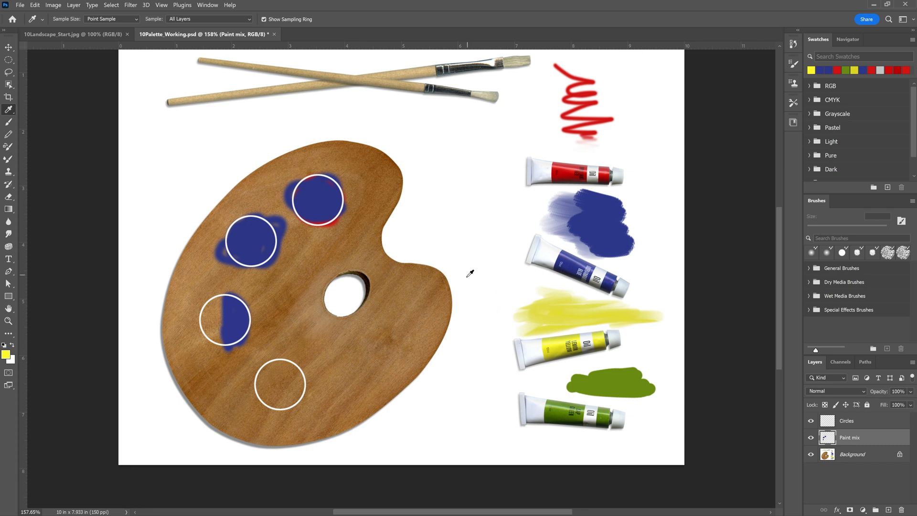
left_click(8, 158)
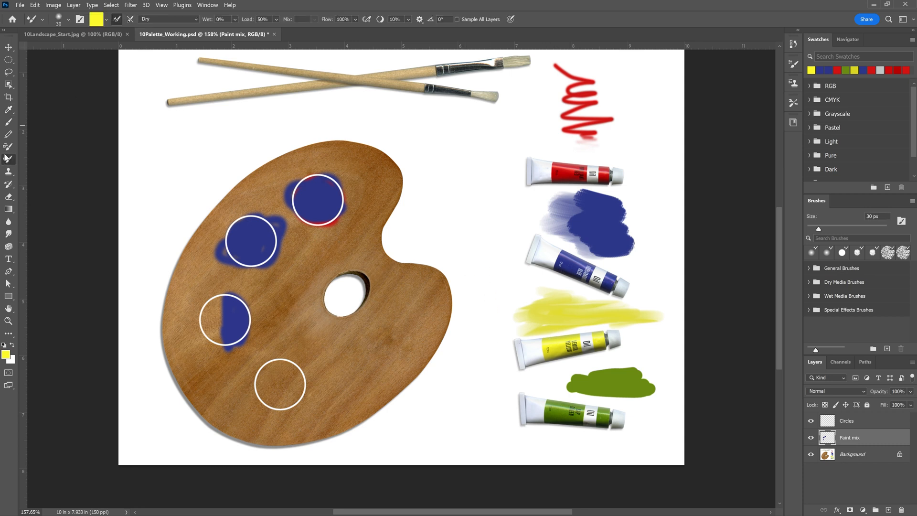
left_click(171, 19)
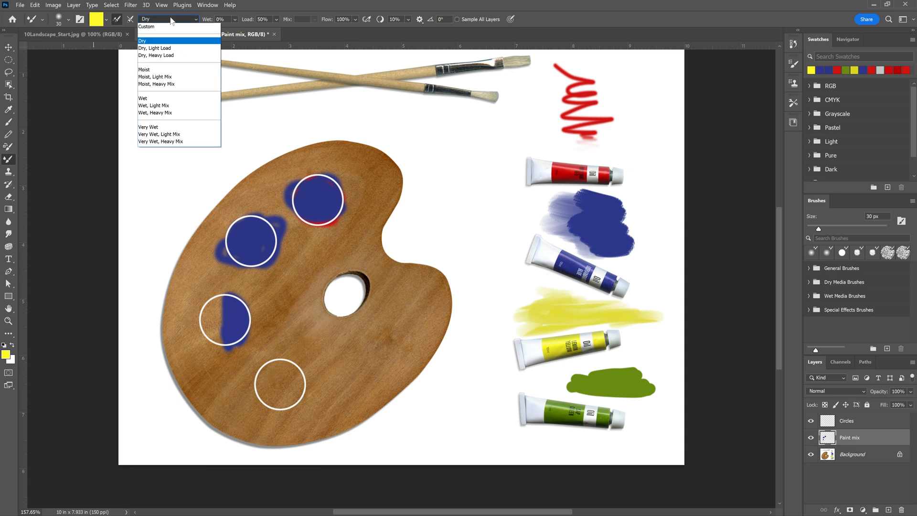
left_click(155, 101)
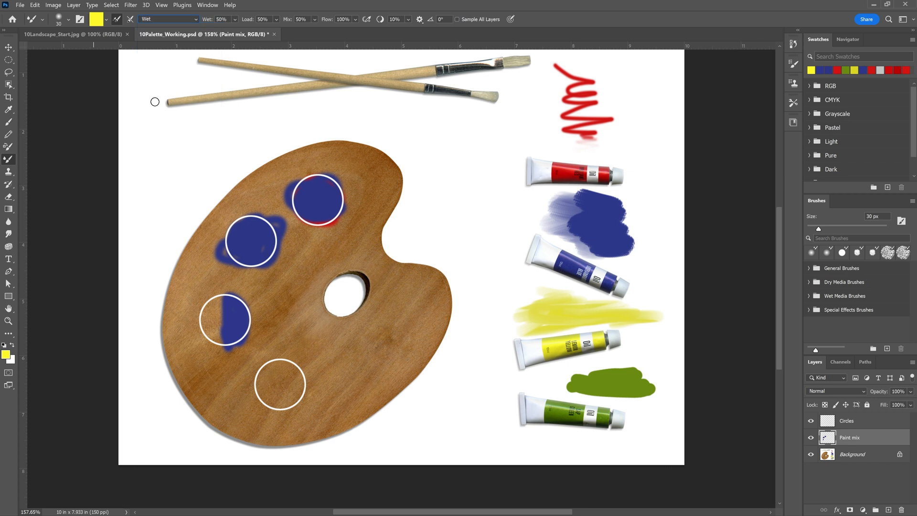
mouse_move(220, 322)
left_mouse_down()
mouse_move(205, 309)
mouse_move(218, 311)
mouse_move(210, 314)
mouse_move(217, 296)
mouse_move(222, 313)
mouse_move(207, 332)
mouse_move(213, 325)
mouse_move(218, 342)
mouse_move(211, 322)
mouse_move(205, 334)
mouse_move(219, 303)
mouse_move(203, 318)
mouse_move(229, 319)
mouse_move(227, 335)
mouse_move(216, 319)
mouse_move(226, 333)
mouse_move(221, 310)
mouse_move(237, 308)
mouse_move(235, 321)
mouse_move(225, 309)
mouse_move(239, 326)
mouse_move(227, 317)
mouse_move(233, 307)
mouse_move(235, 327)
mouse_move(219, 318)
mouse_move(244, 322)
mouse_move(231, 314)
mouse_move(240, 325)
mouse_move(212, 325)
mouse_move(232, 319)
mouse_move(213, 317)
mouse_move(220, 310)
mouse_move(223, 338)
mouse_move(214, 329)
mouse_move(236, 309)
mouse_move(241, 326)
mouse_move(216, 314)
mouse_move(215, 295)
mouse_move(216, 348)
mouse_move(231, 311)
mouse_move(245, 321)
mouse_move(230, 342)
mouse_move(230, 307)
mouse_move(218, 307)
mouse_move(232, 298)
mouse_move(213, 348)
left_mouse_up()
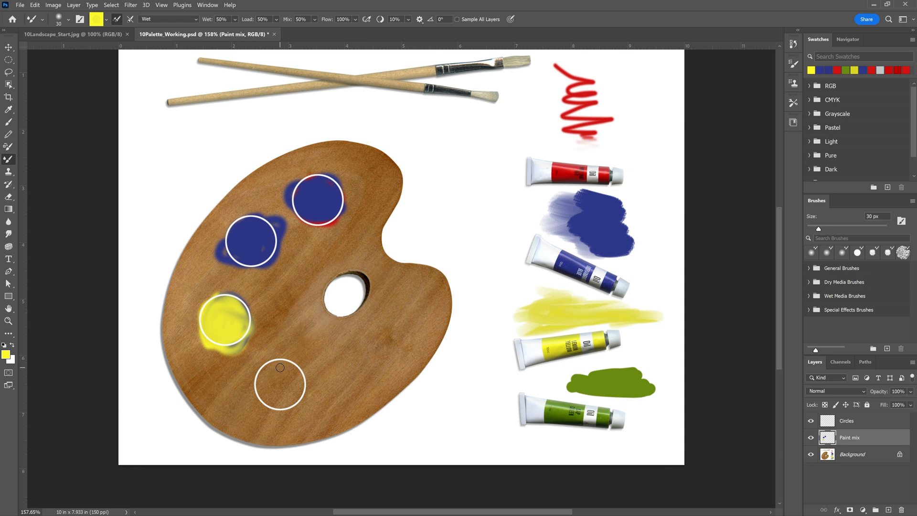
Fill the lowest palette circle with yellow and mix red sampled from the red tube's label into it.
mouse_move(282, 365)
left_mouse_down()
mouse_move(259, 389)
mouse_move(268, 408)
mouse_move(255, 395)
mouse_move(298, 401)
mouse_move(280, 373)
mouse_move(280, 399)
mouse_move(295, 399)
mouse_move(278, 363)
mouse_move(255, 406)
left_mouse_up()
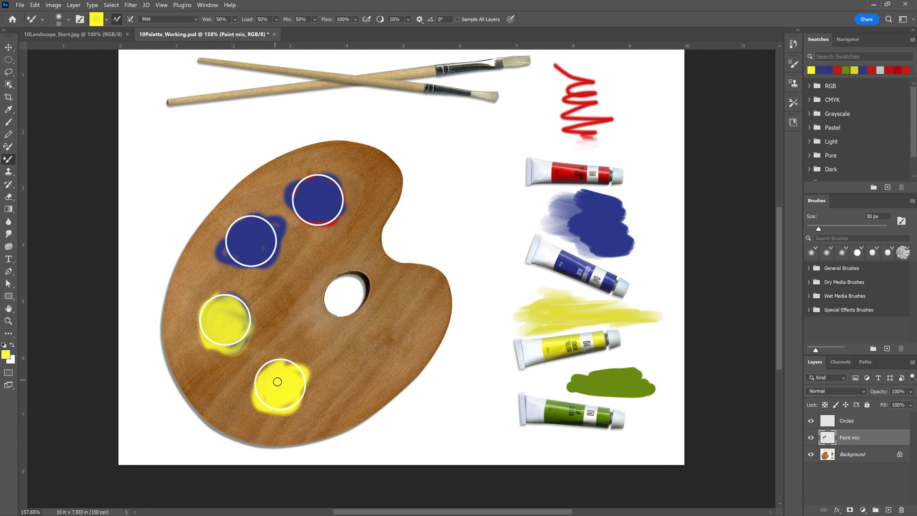
left_click(8, 109)
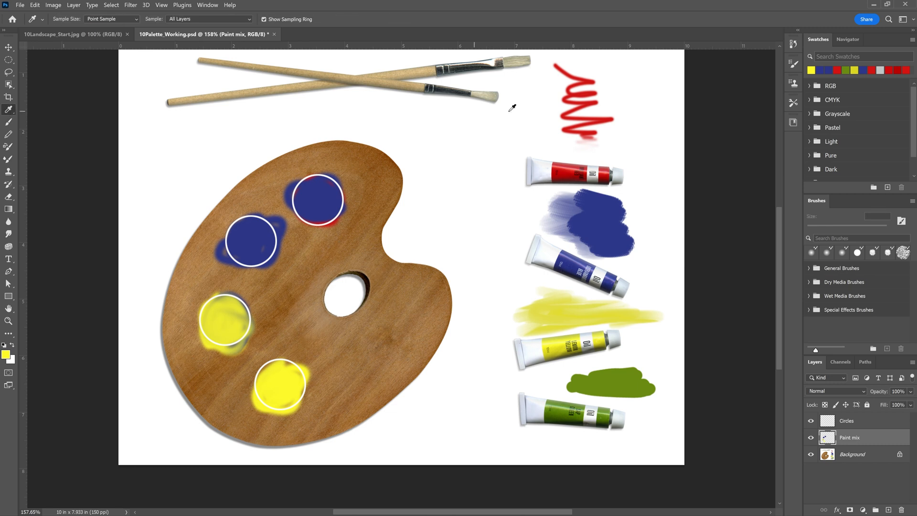
left_click(564, 173)
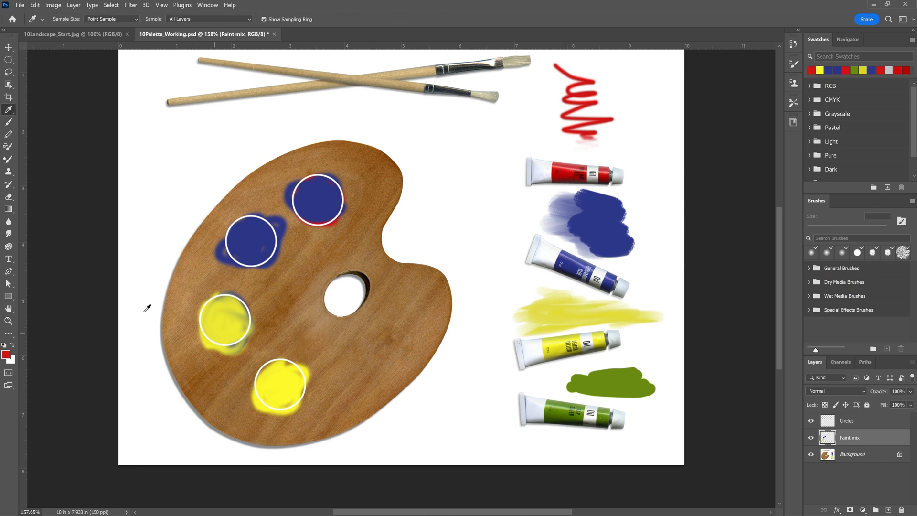
left_click(8, 159)
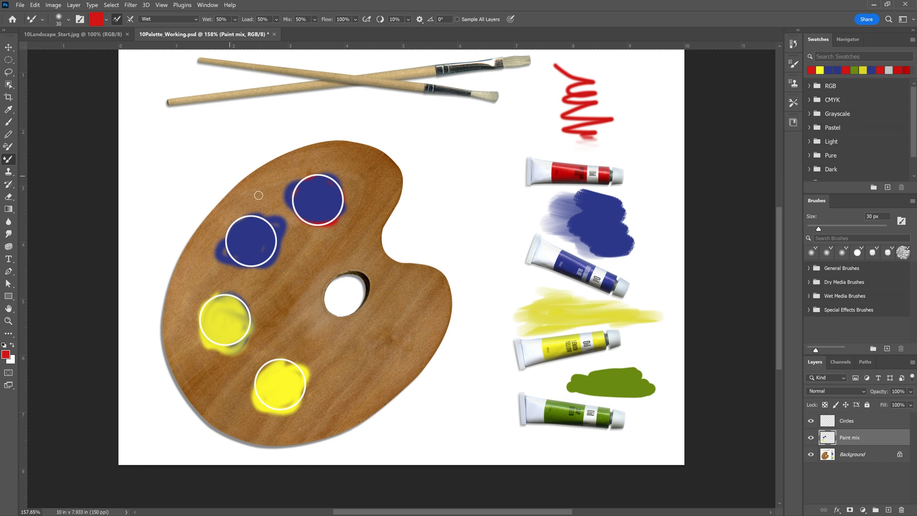
mouse_move(279, 374)
left_mouse_down()
mouse_move(269, 394)
mouse_move(292, 381)
mouse_move(288, 405)
mouse_move(267, 376)
mouse_move(302, 384)
mouse_move(273, 386)
mouse_move(276, 407)
mouse_move(265, 409)
mouse_move(277, 368)
mouse_move(300, 381)
mouse_move(278, 405)
mouse_move(313, 397)
mouse_move(256, 405)
mouse_move(311, 374)
mouse_move(285, 367)
mouse_move(261, 401)
mouse_move(276, 399)
mouse_move(273, 363)
mouse_move(292, 374)
mouse_move(249, 407)
mouse_move(271, 385)
mouse_move(288, 387)
mouse_move(273, 405)
mouse_move(257, 382)
mouse_move(286, 380)
mouse_move(296, 362)
mouse_move(299, 398)
left_mouse_up()
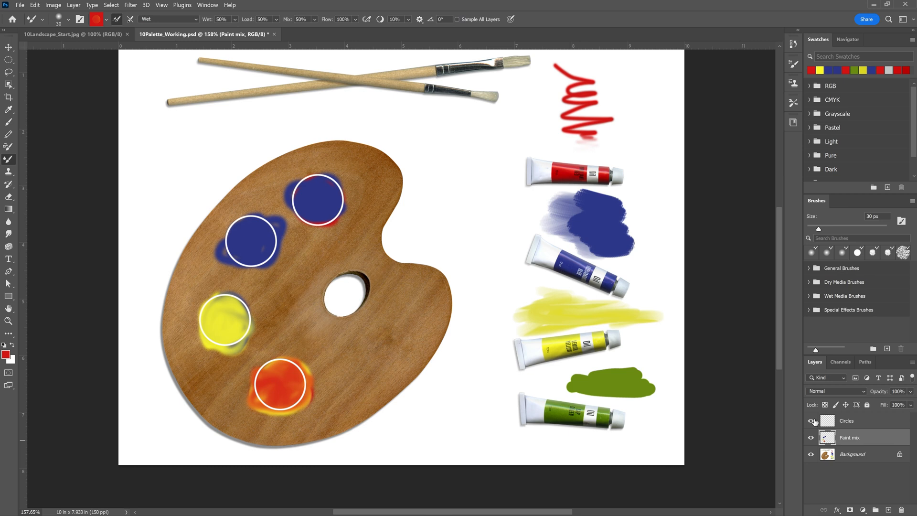
Hide the Circles layer, then save and close 10Palette_Working.psd.
left_click(811, 421)
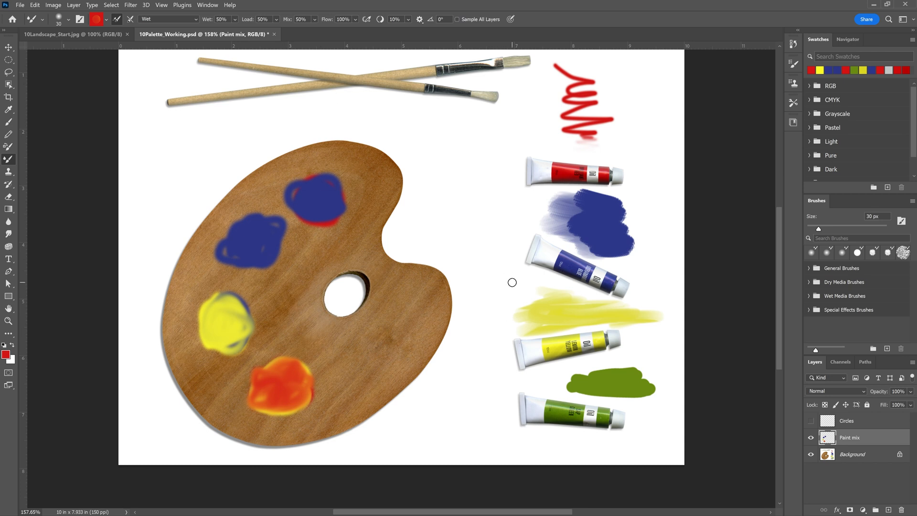
key("ctrl+s")
left_click(271, 34)
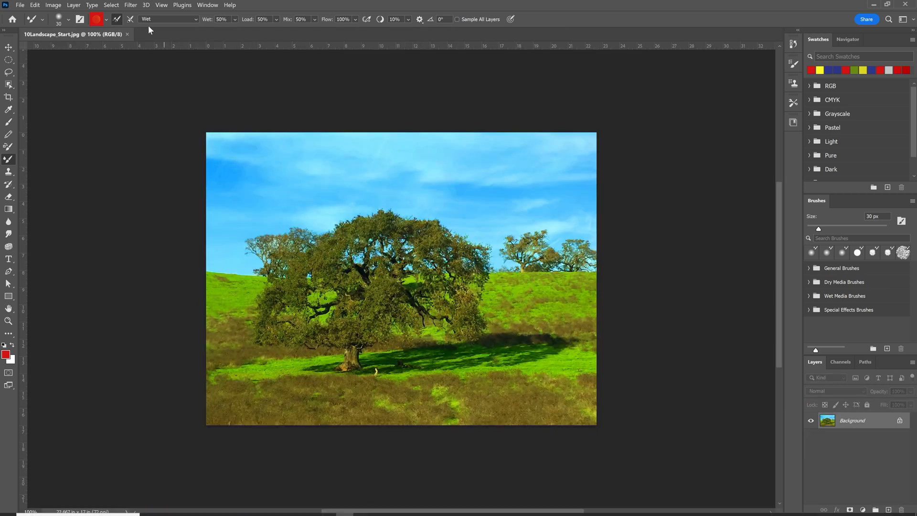
Save the landscape photo as 10Landscape_Working.jpg in the Lesson10 folder with JPEG quality 12 (Maximum).
left_click(20, 5)
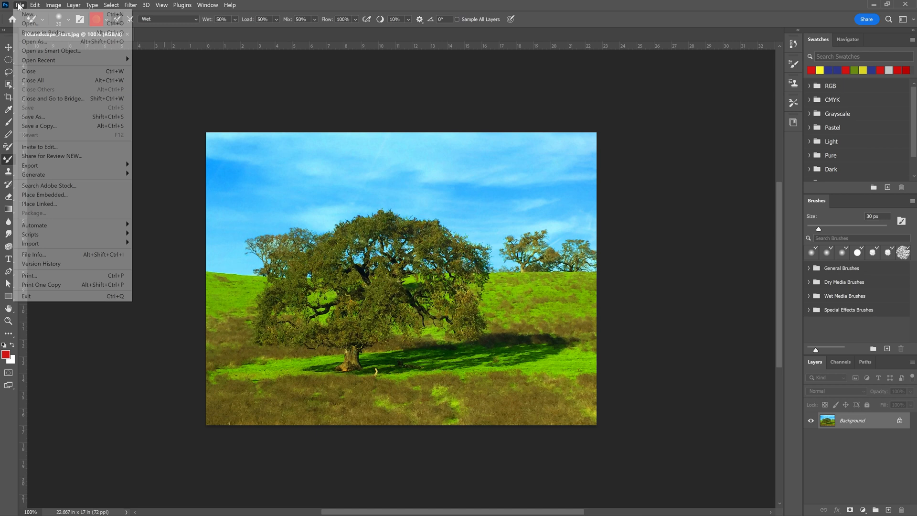
left_click(42, 117)
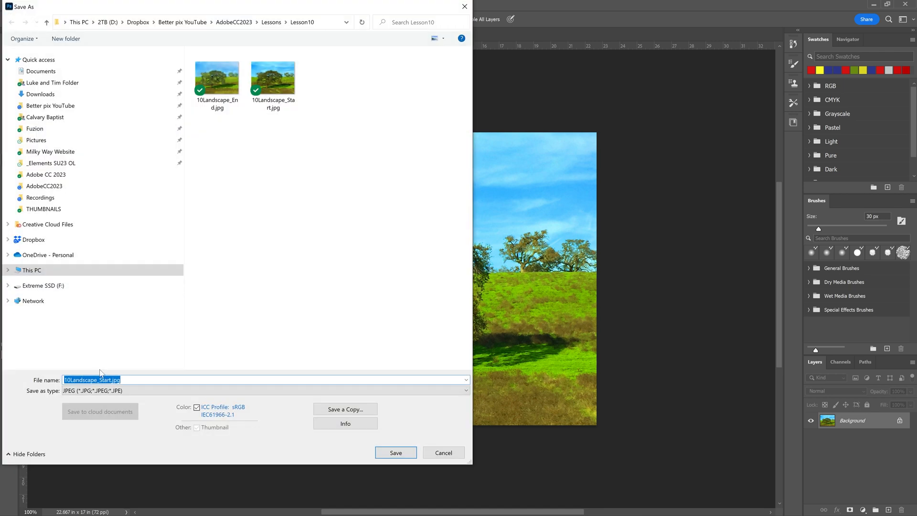
left_click(100, 380)
type("Working")
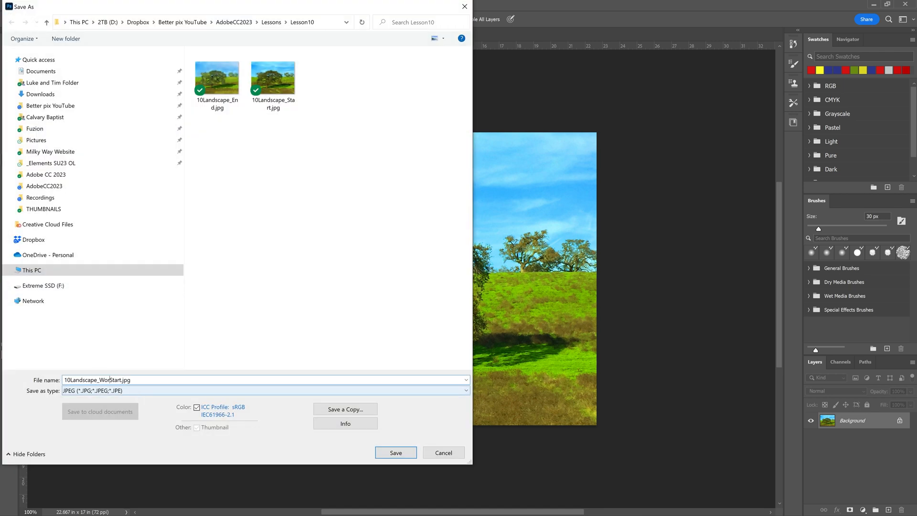
key("Delete")
key("Delete")
key("Delete")
key("Delete")
key("Delete")
key("Return")
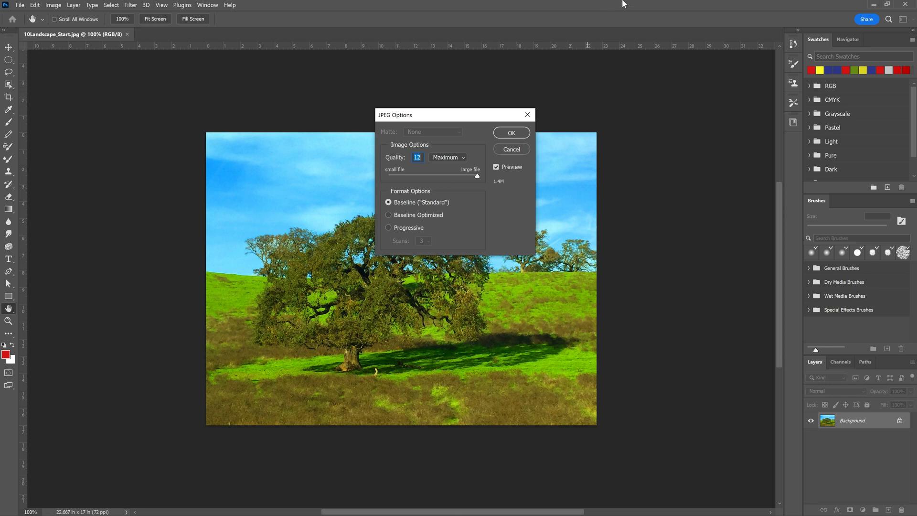
left_click(520, 135)
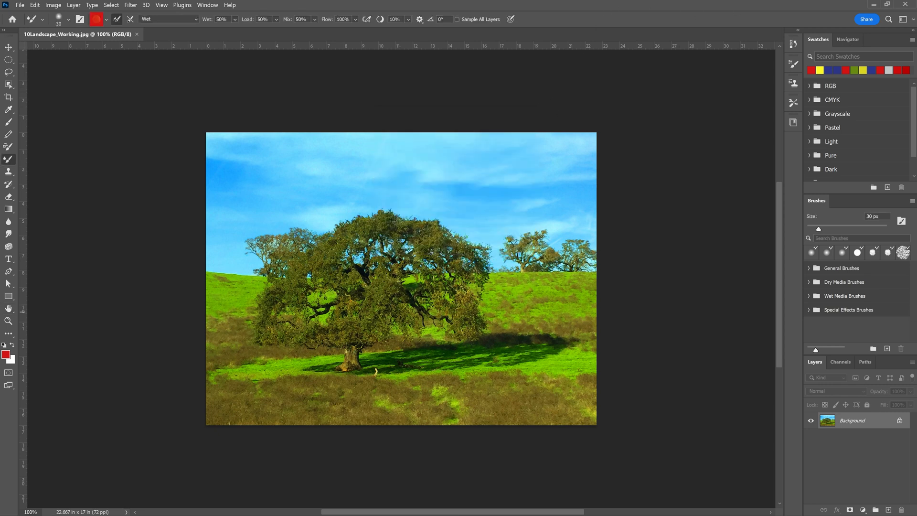
Show and hide the Brush Settings, and hide the Brushes panel and bring it back.
left_click(794, 66)
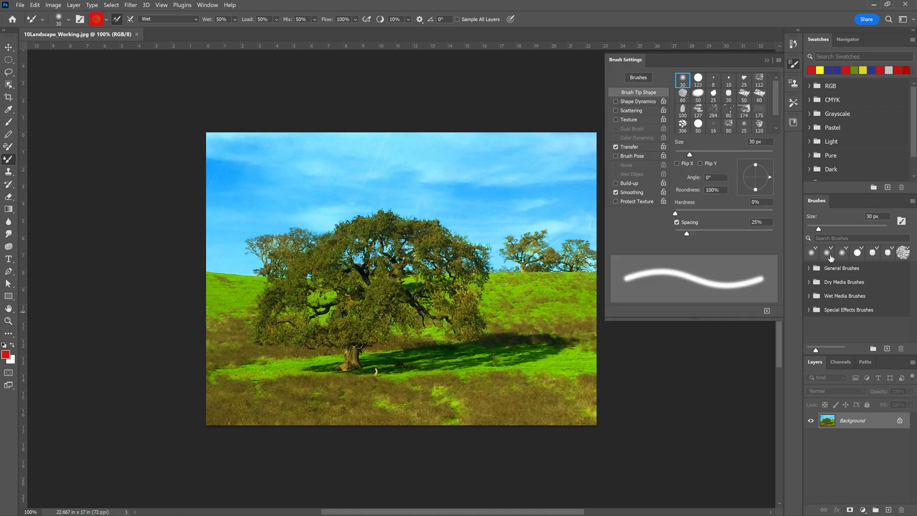
left_click(795, 65)
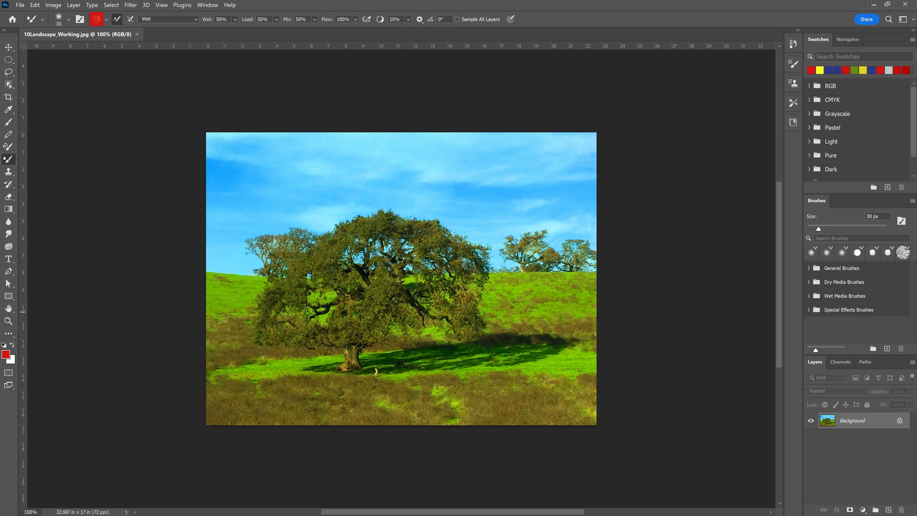
left_click(208, 4)
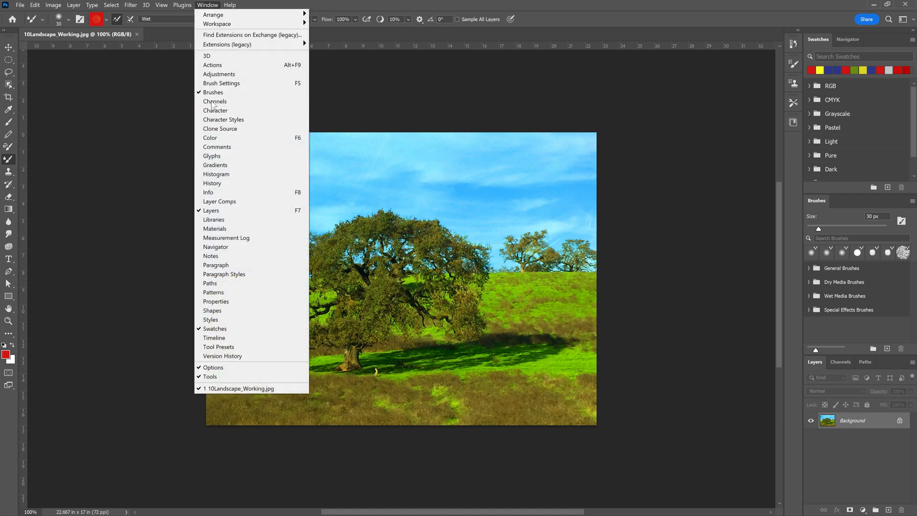
left_click(216, 93)
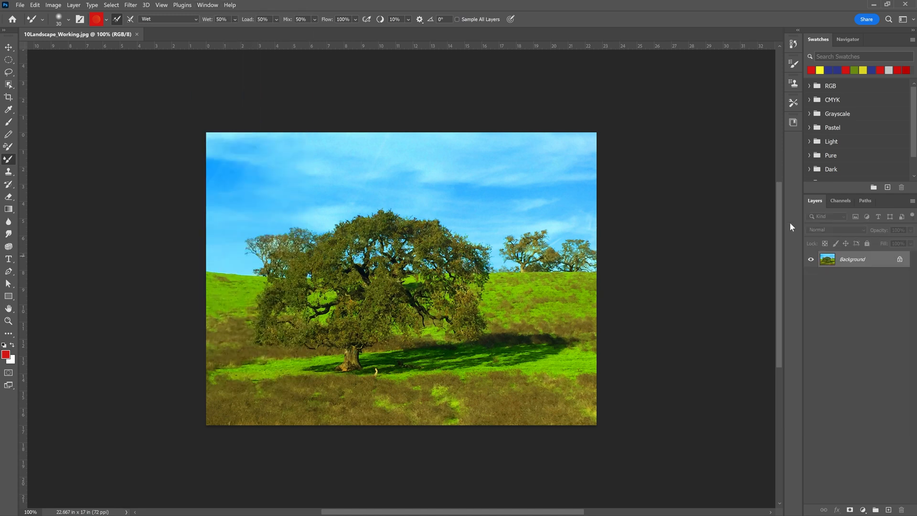
left_click(207, 5)
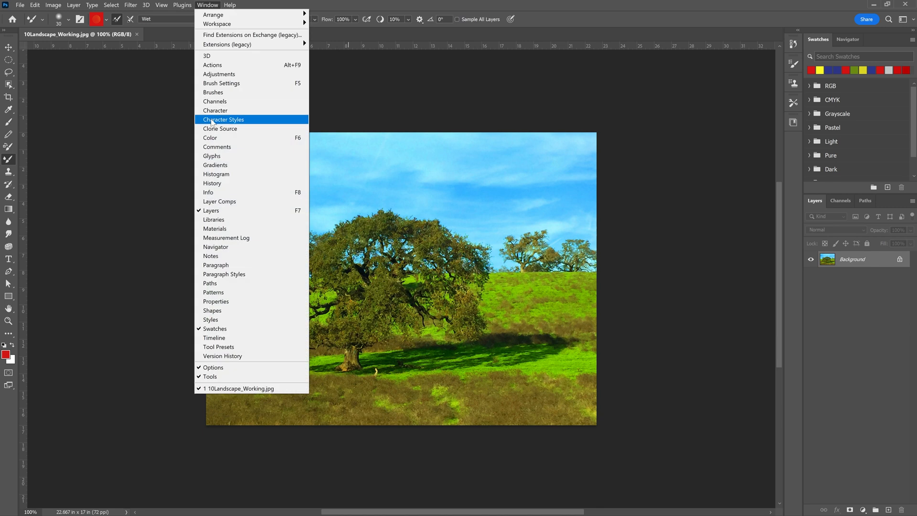
left_click(213, 92)
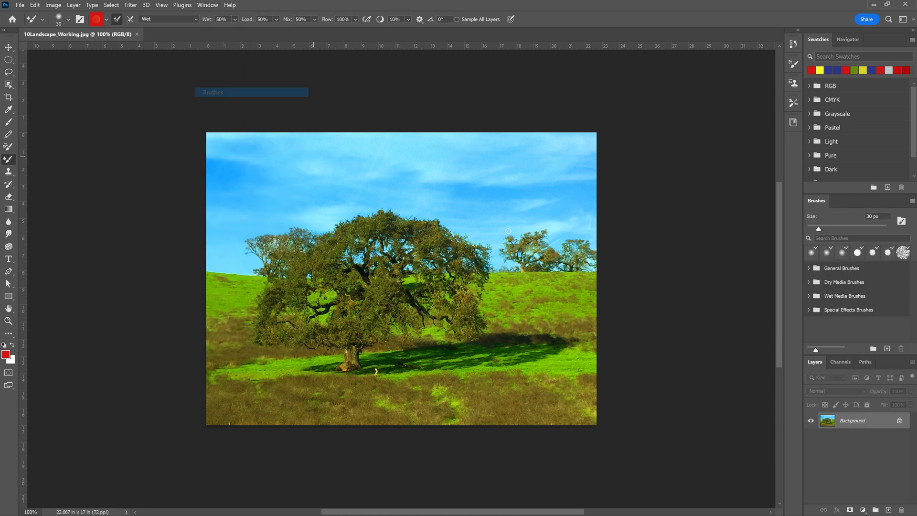
left_click(849, 250)
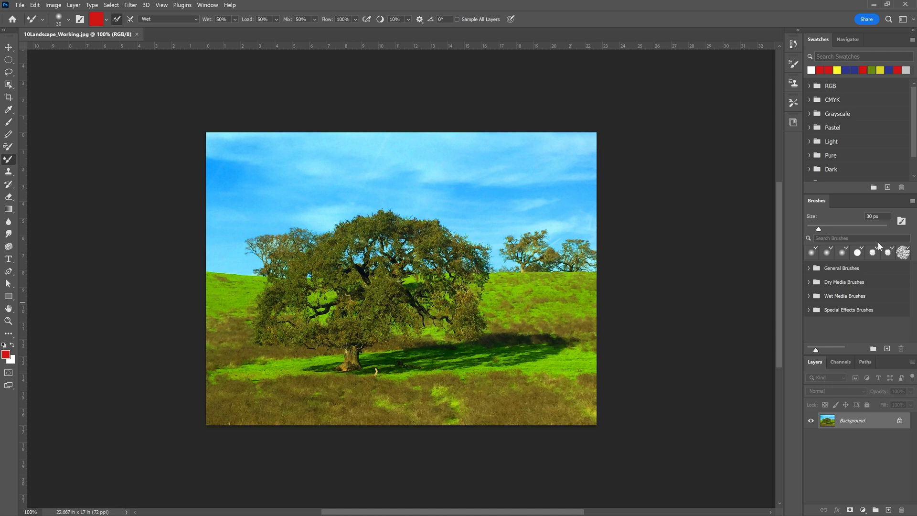
Import the brush set CIB Landscape Brushes.abr from the Lesson10 folder of AdobeCC2023 Lessons.
left_click(912, 201)
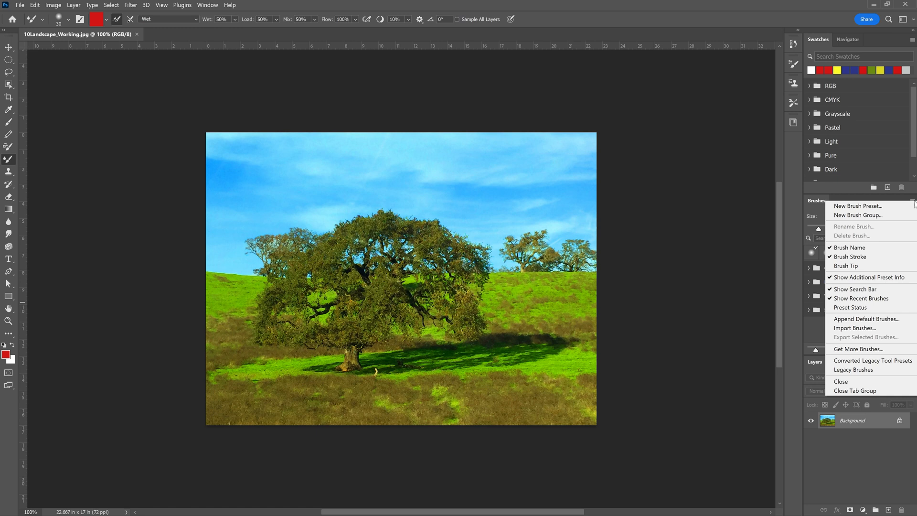
left_click(881, 330)
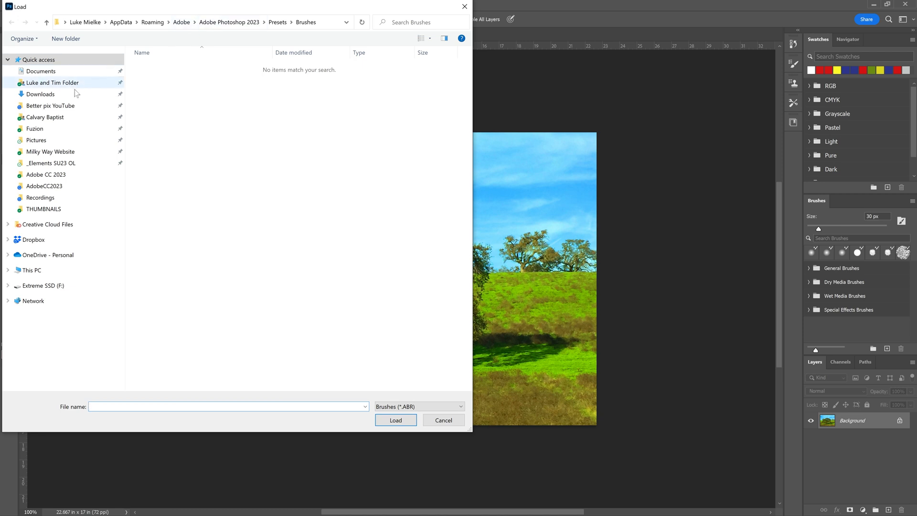
left_click(71, 108)
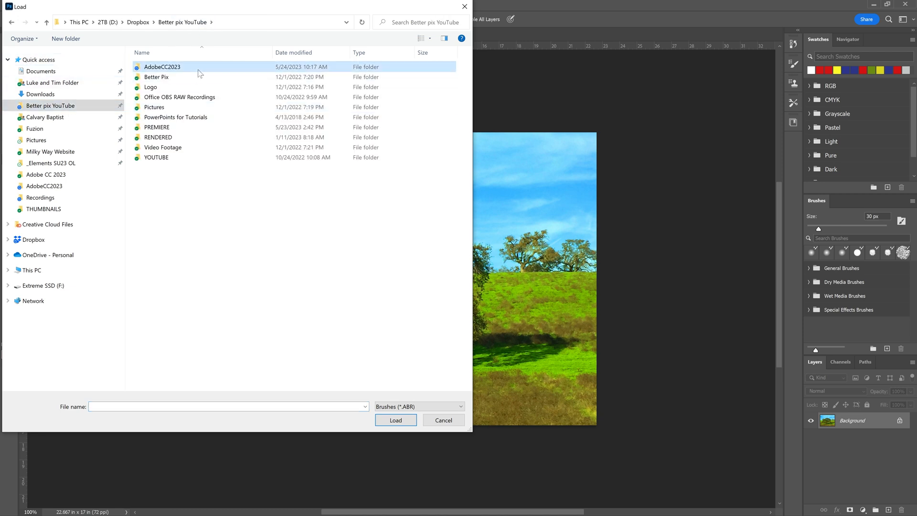
double_click(198, 72)
double_click(211, 79)
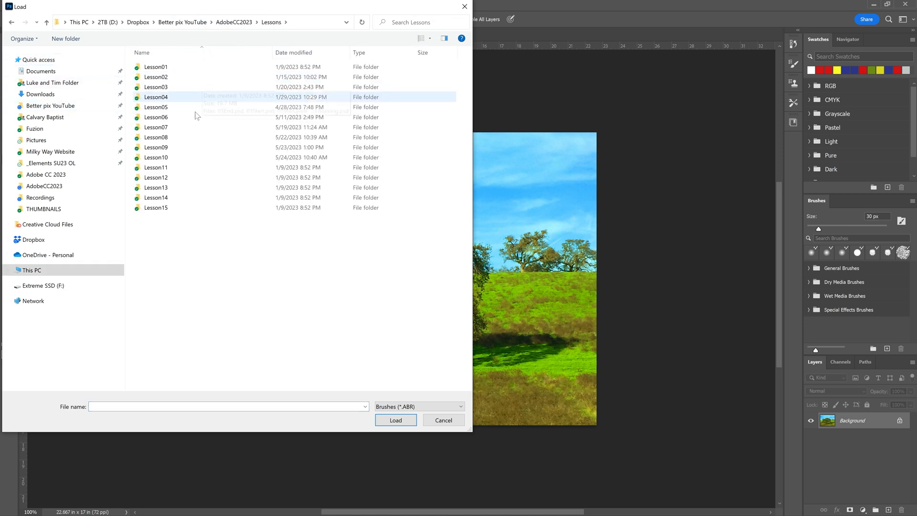
double_click(158, 158)
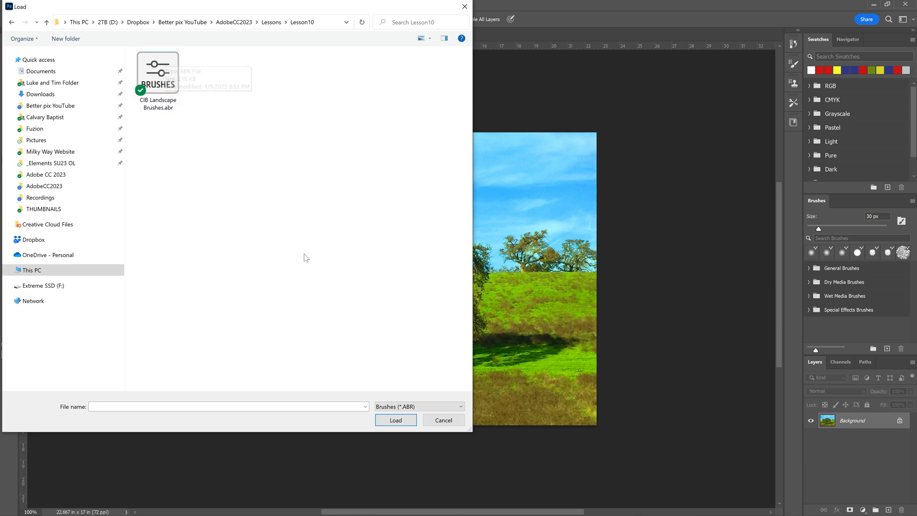
double_click(158, 76)
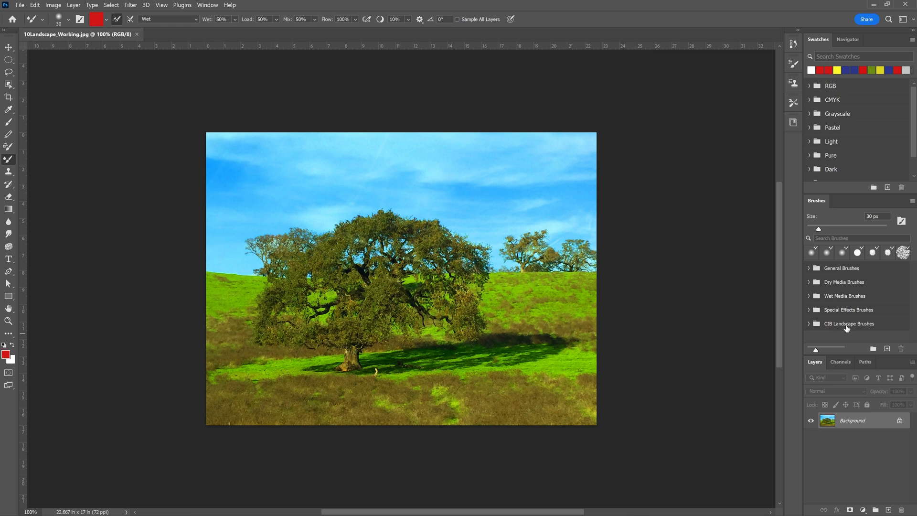
Expand the CIB Landscape Brushes group and enlarge the Brushes panel to show more of its brushes.
left_click(846, 328)
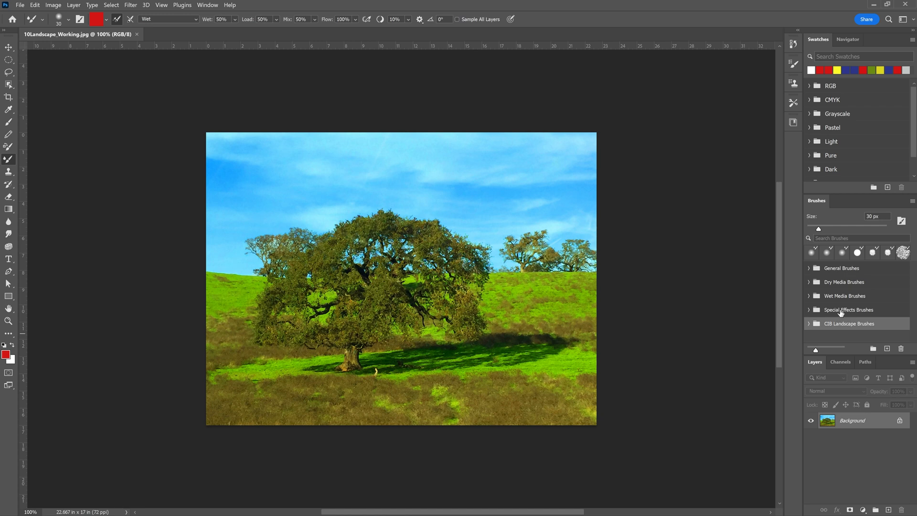
left_click(810, 325)
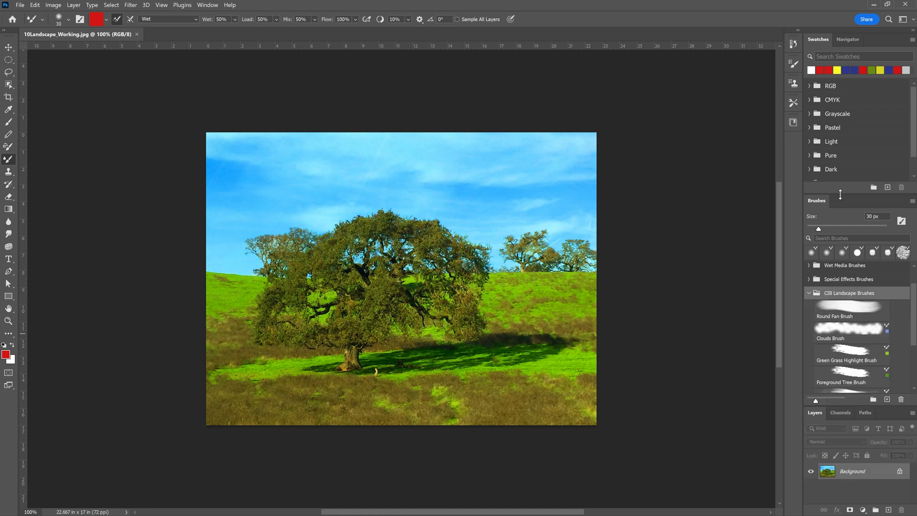
left_click_drag(839, 191, 838, 169)
scroll(858, 320, "down", 1)
scroll(858, 319, "down", 2)
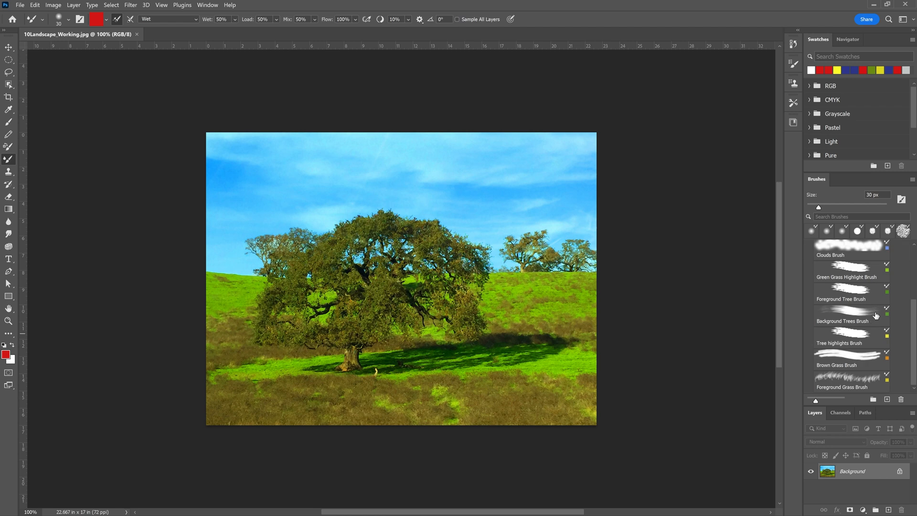
Try the CIB Landscape presets one after another, such as Background Trees and Tree highlights, to compare their stored colors and sizes.
left_click(875, 315)
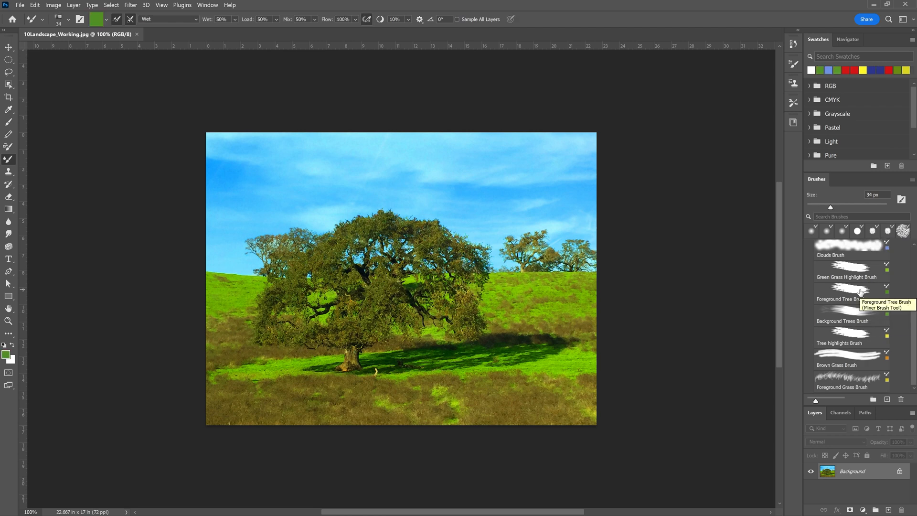
left_click(854, 376)
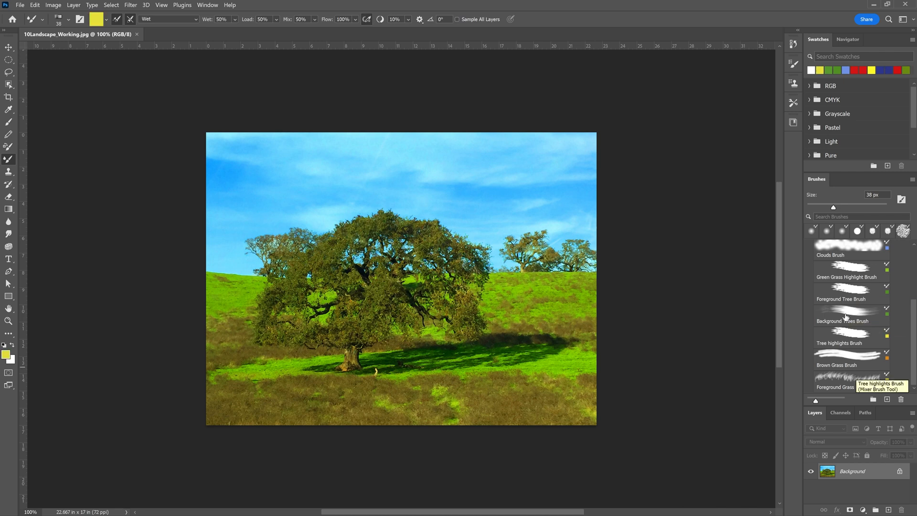
left_click(845, 315)
left_click(833, 289)
left_click(844, 343)
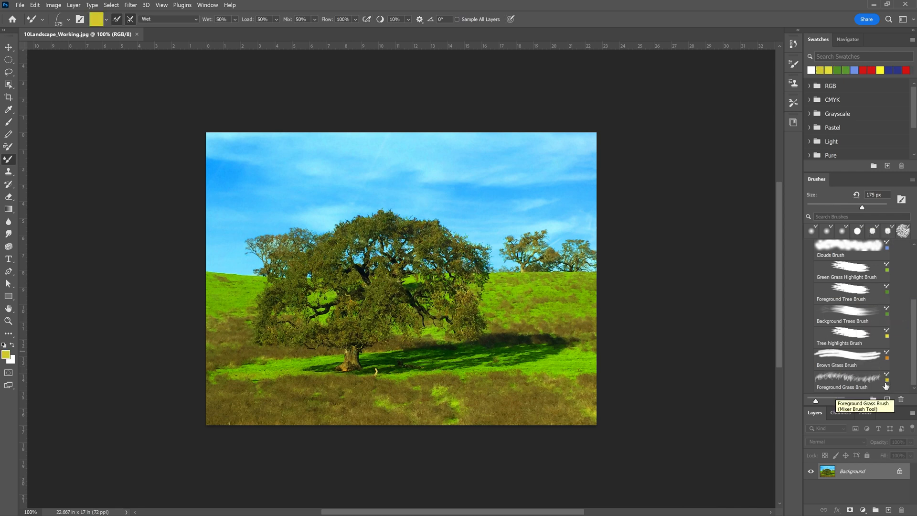
left_click(887, 368)
left_click(886, 336)
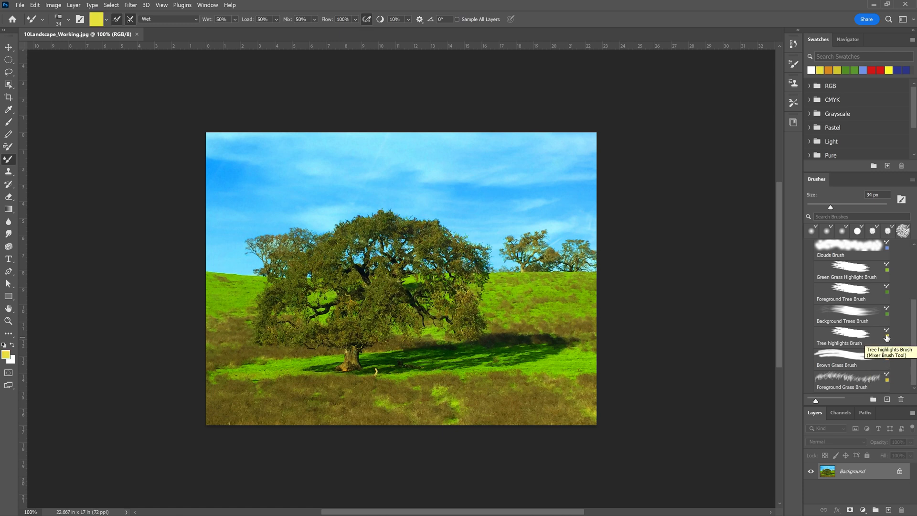
left_click(887, 291)
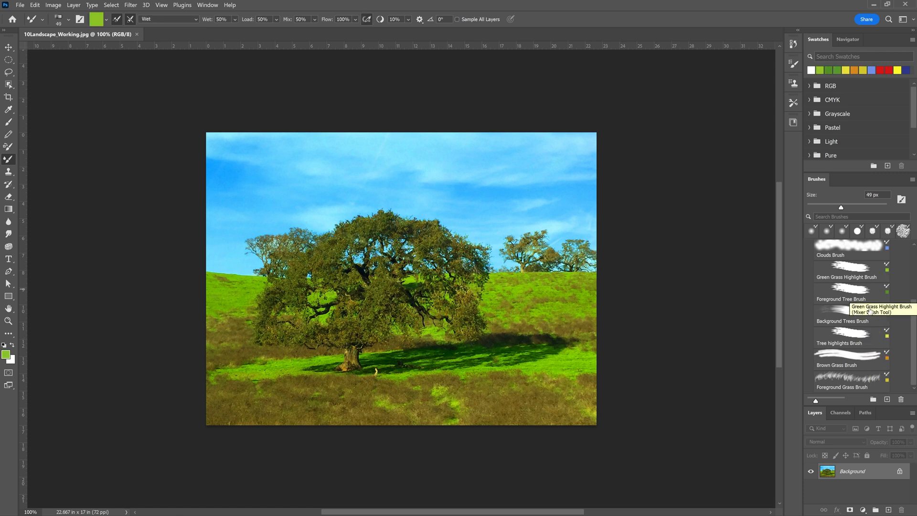
left_click(851, 339)
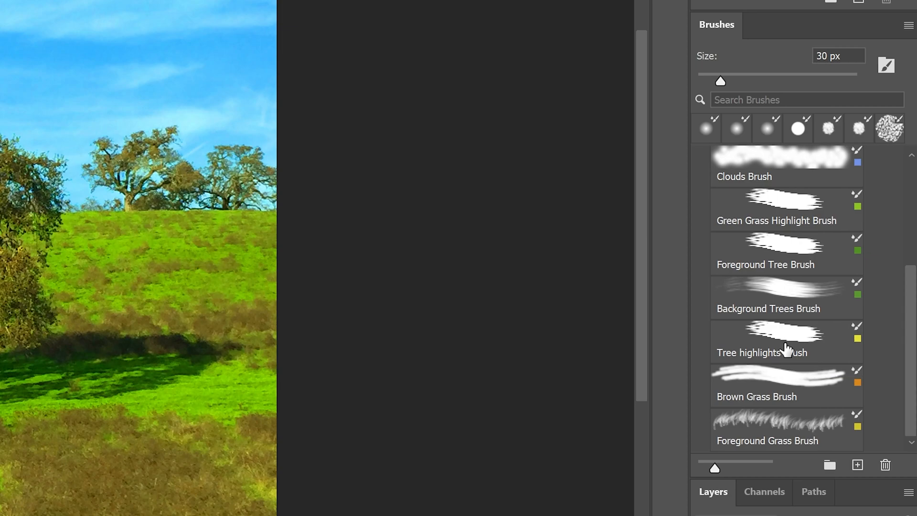
left_click(803, 311)
left_click(783, 224)
left_click(769, 173)
left_click(777, 243)
scroll(783, 272, "up", 1)
left_click(794, 300)
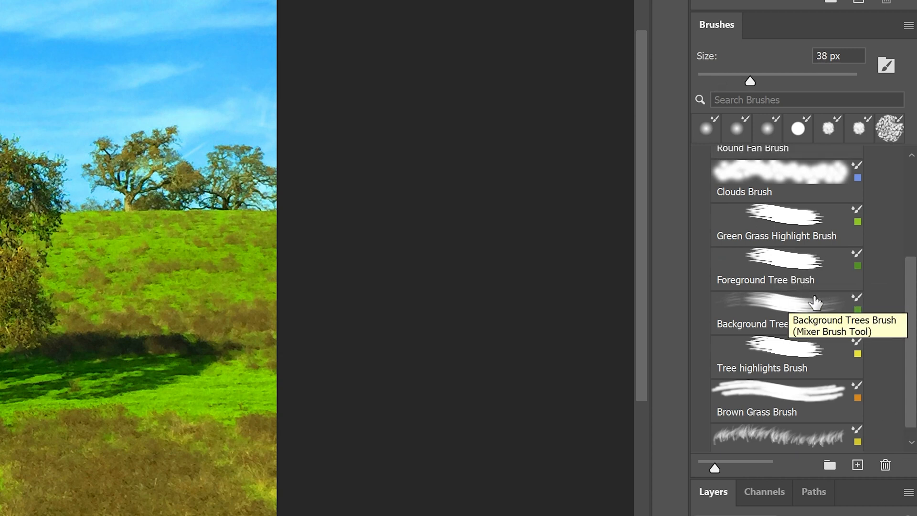
Choose the Round Fan Brush from the CIB Landscape Brushes group.
scroll(819, 330, "up", 4)
left_click(819, 329)
left_click(775, 285)
left_click(773, 276)
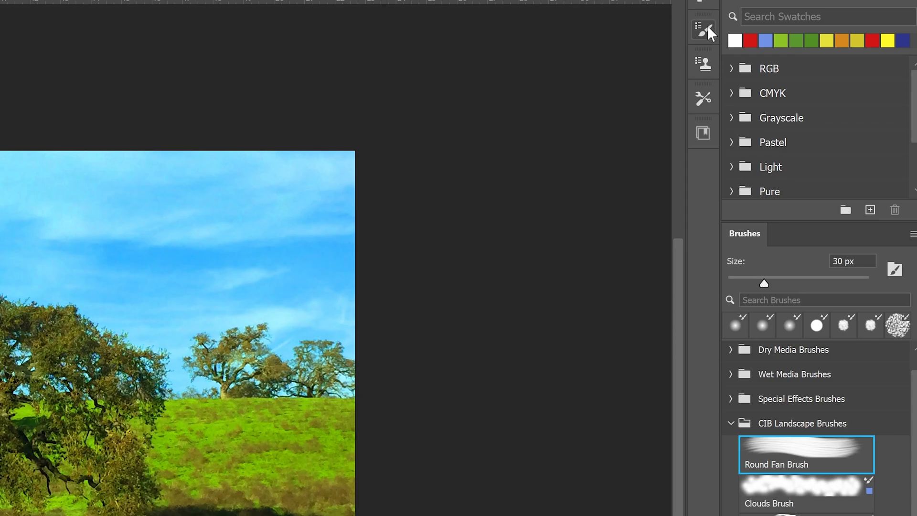
Open the brush settings and set the Round Fan Brush's size to 36 px and its bristles to 35%.
left_click(707, 26)
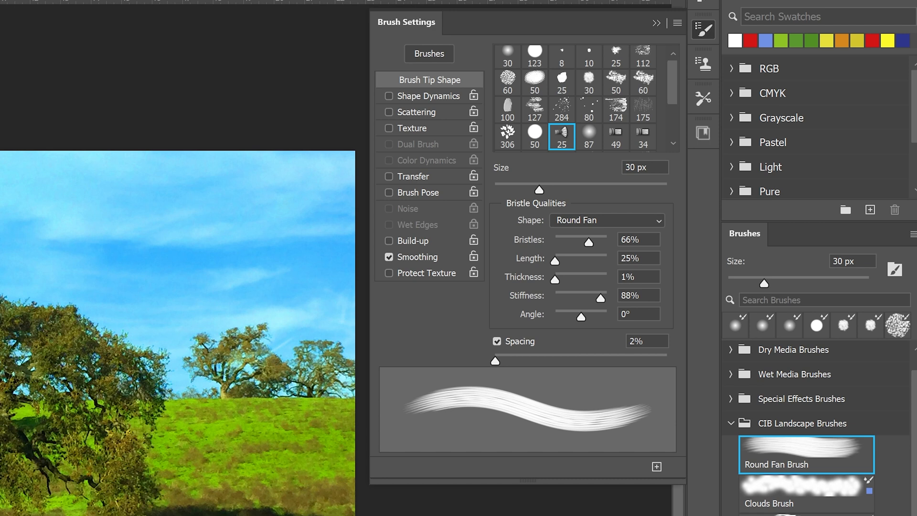
left_click(630, 167)
type("36")
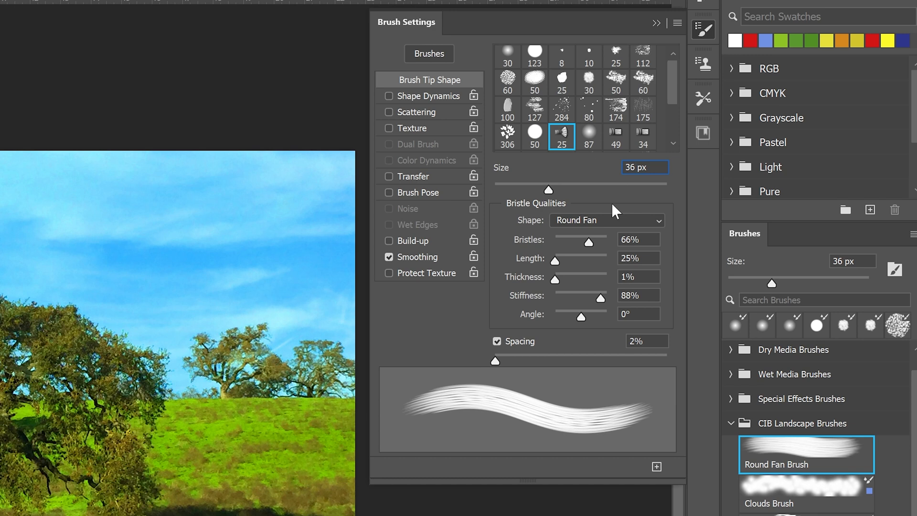
left_click(537, 245)
type("35")
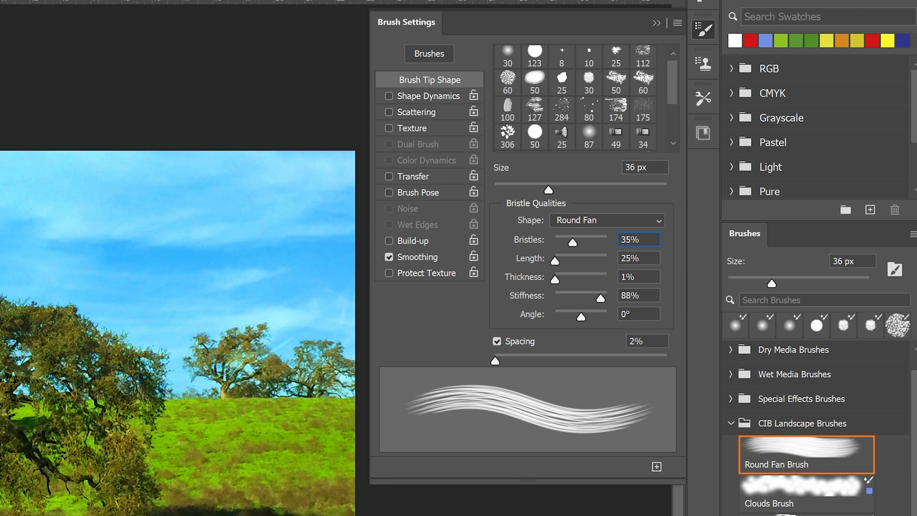
Set the bristle length to 32%, thickness to 2% and stiffness to 75%, keeping spacing at 2%.
key("Tab")
type("32")
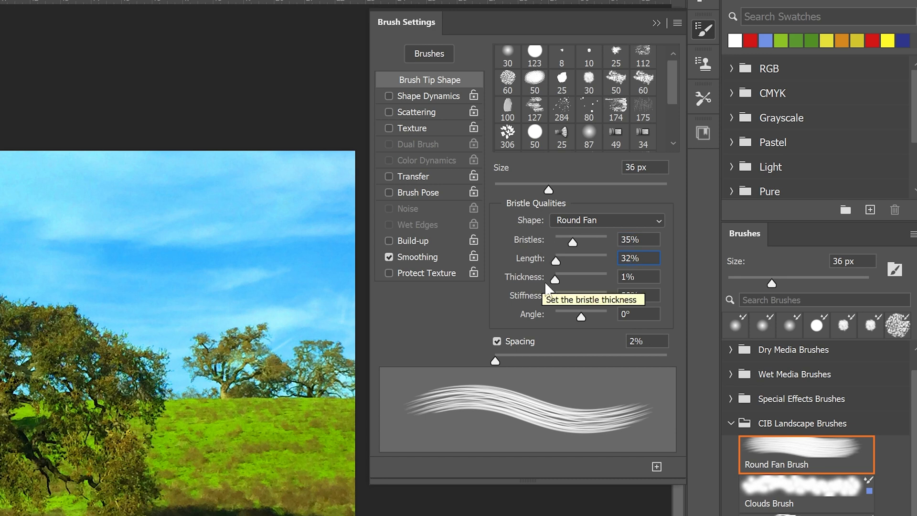
key("BackSpace")
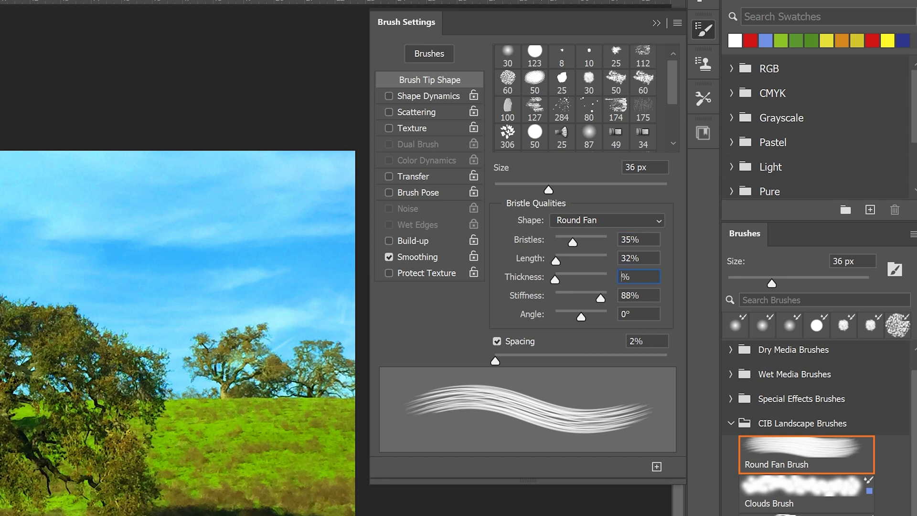
type("2")
key("BackSpace")
key("BackSpace")
type("75")
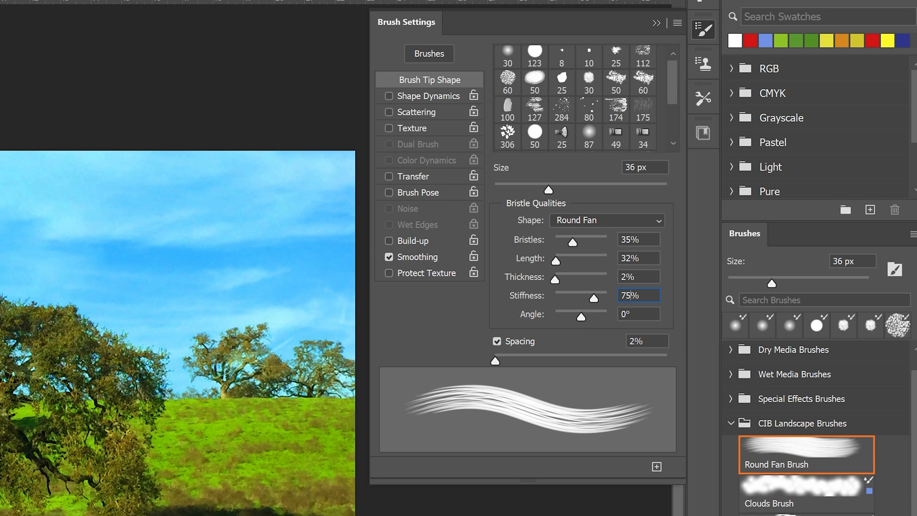
double_click(636, 341)
left_click(643, 341)
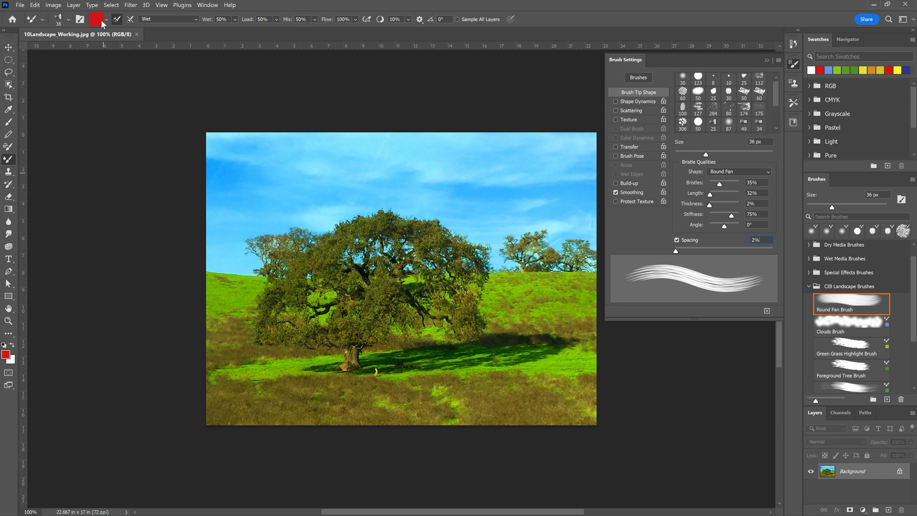
Set the foreground color to sky blue with RGB values 86, 201, 252.
left_click(7, 354)
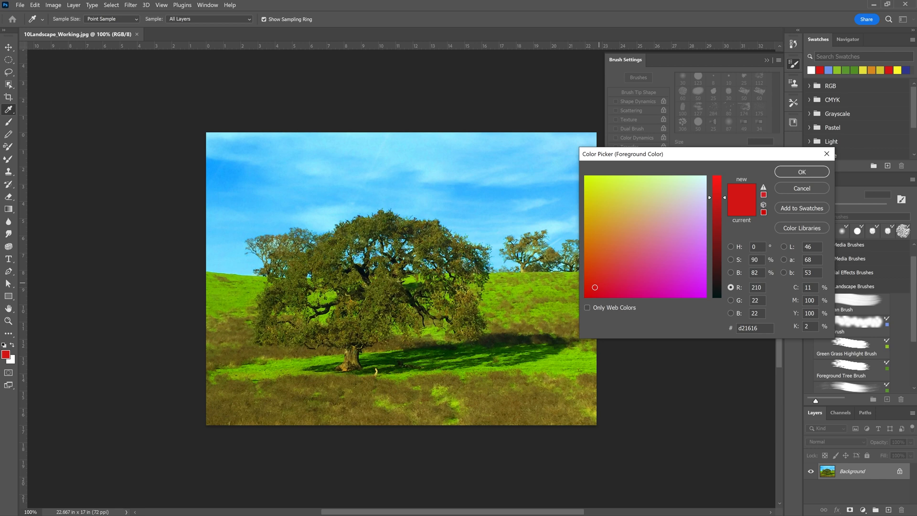
type("86")
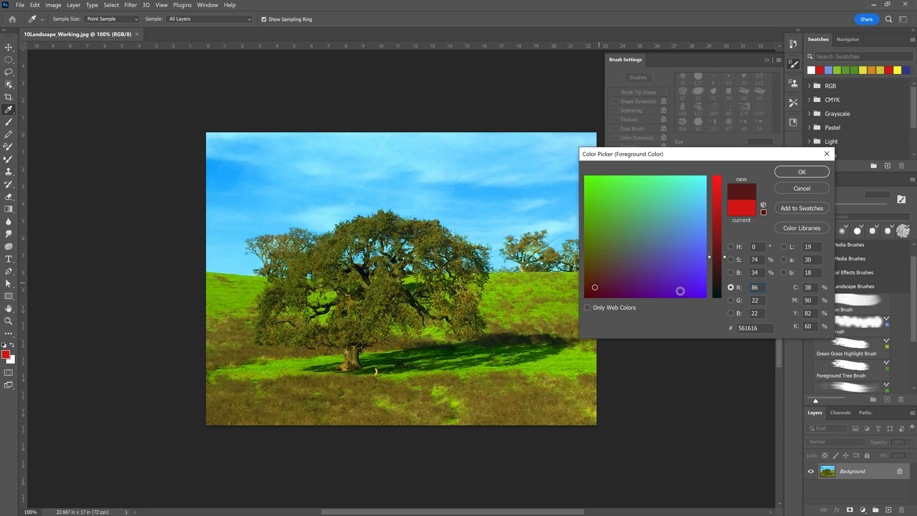
key("Tab")
type("201")
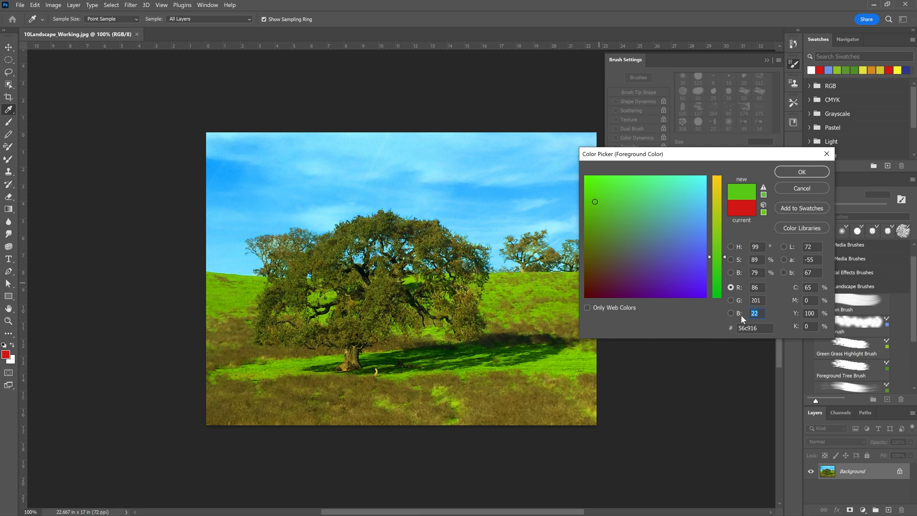
type("252")
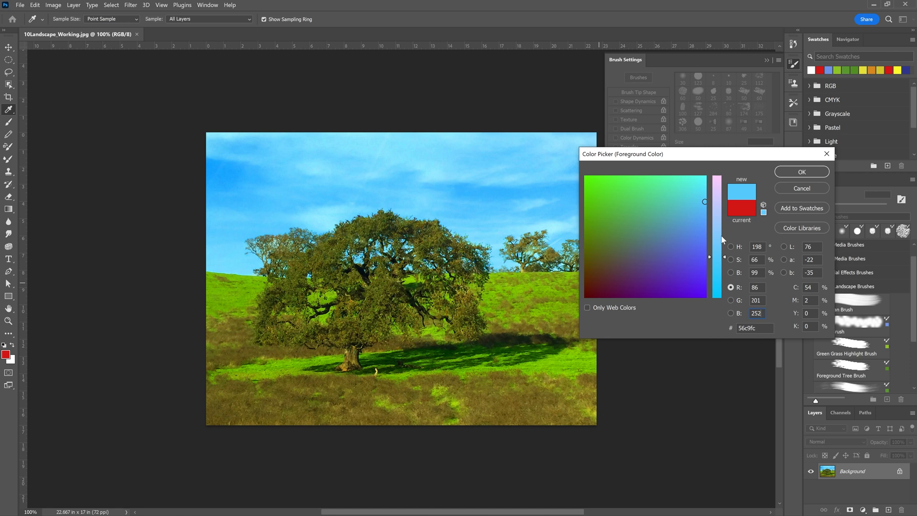
left_click(5, 160)
left_click(796, 173)
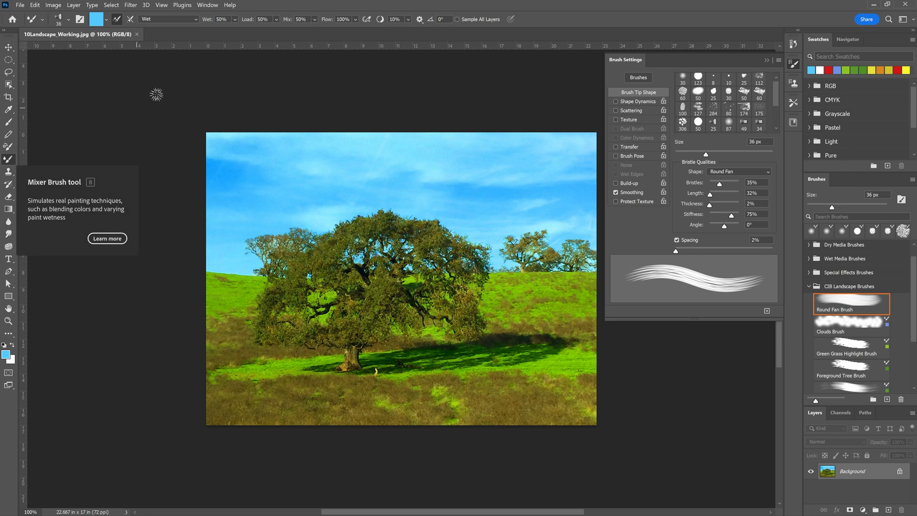
Switch the Mixer Brush blending combination to Dry and save the customized brush as a new preset named Sky Brush.
left_click(178, 22)
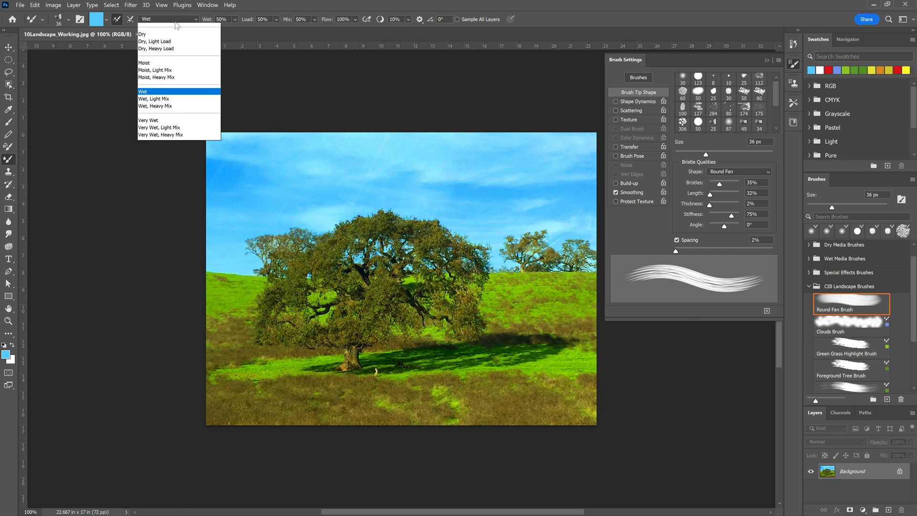
left_click(148, 42)
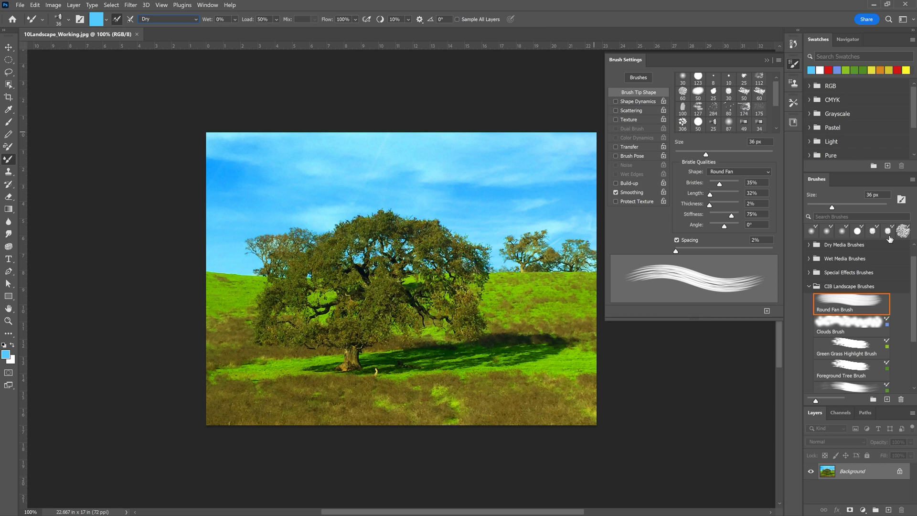
left_click(777, 62)
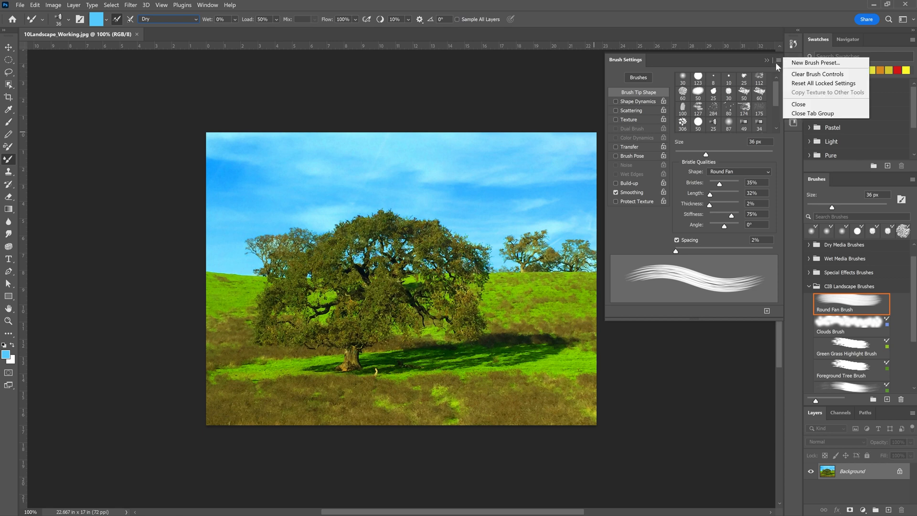
left_click(810, 62)
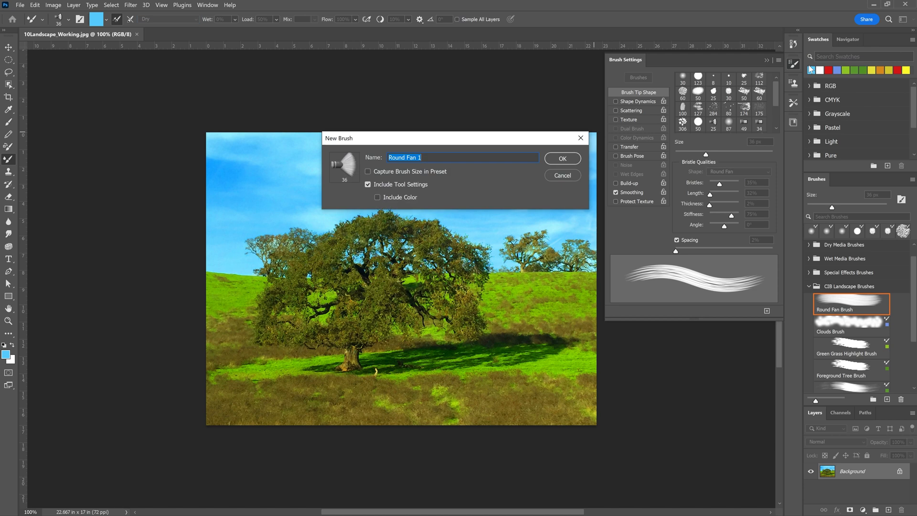
type("Sky Brush")
left_click(562, 157)
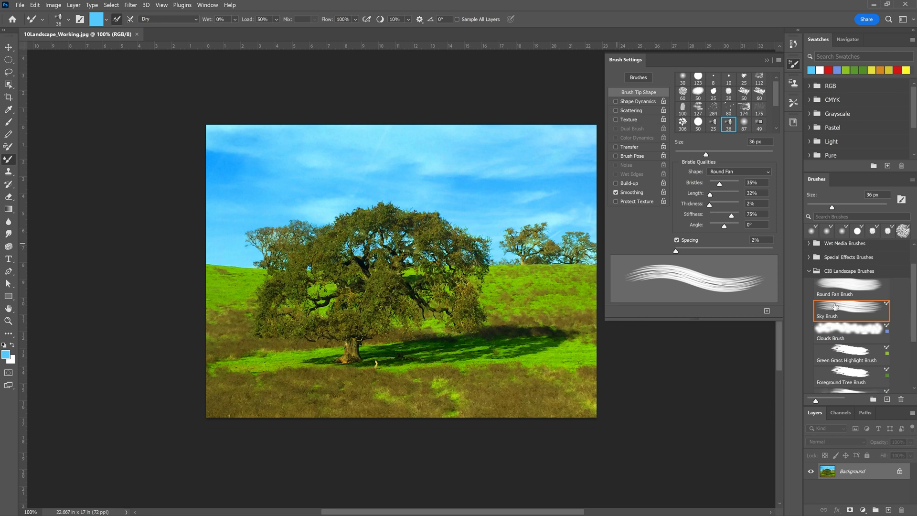
scroll(840, 316, "down", 2)
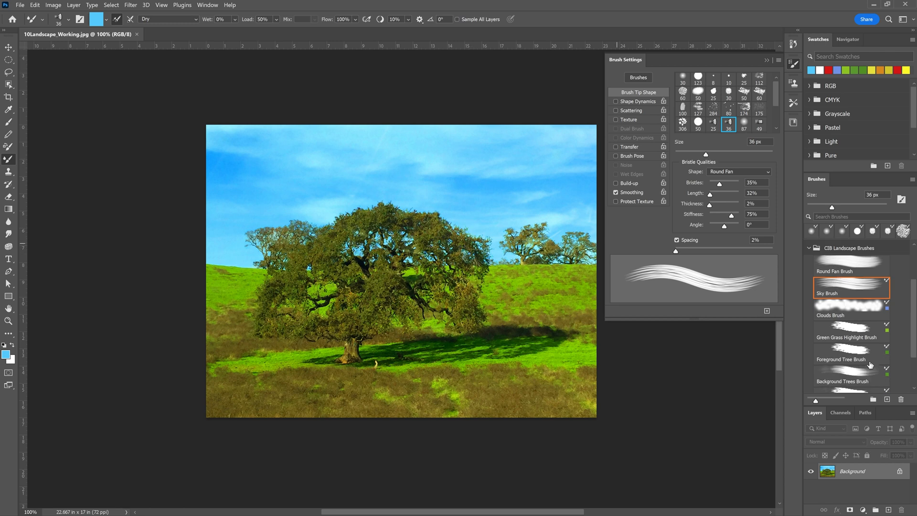
scroll(855, 310, "up", 1)
left_click(873, 399)
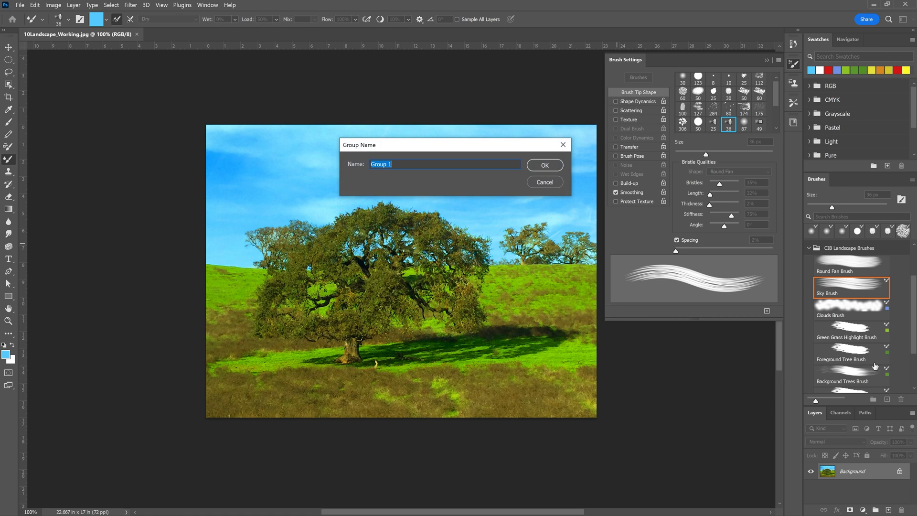
left_click(544, 182)
scroll(872, 293, "up", 1)
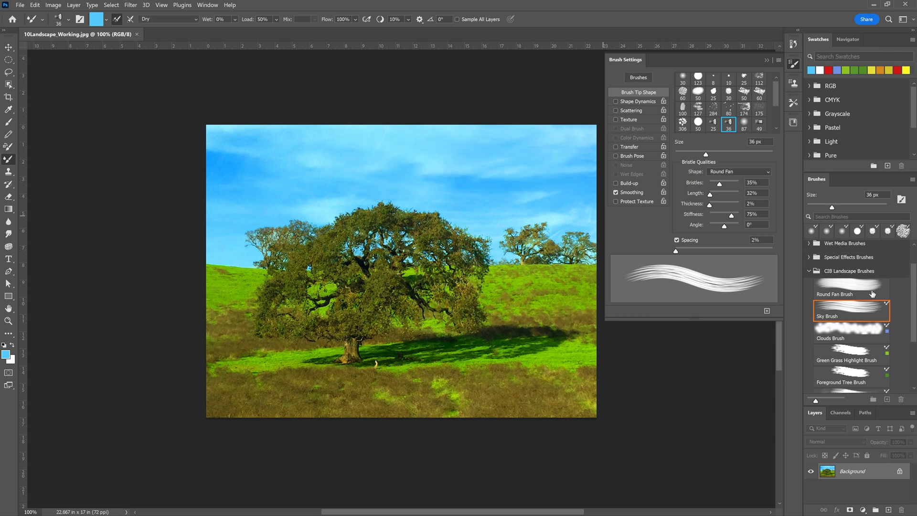
Choose the Sky Brush preset and paint light blue strokes over the sky above and around the trees.
left_click(851, 275)
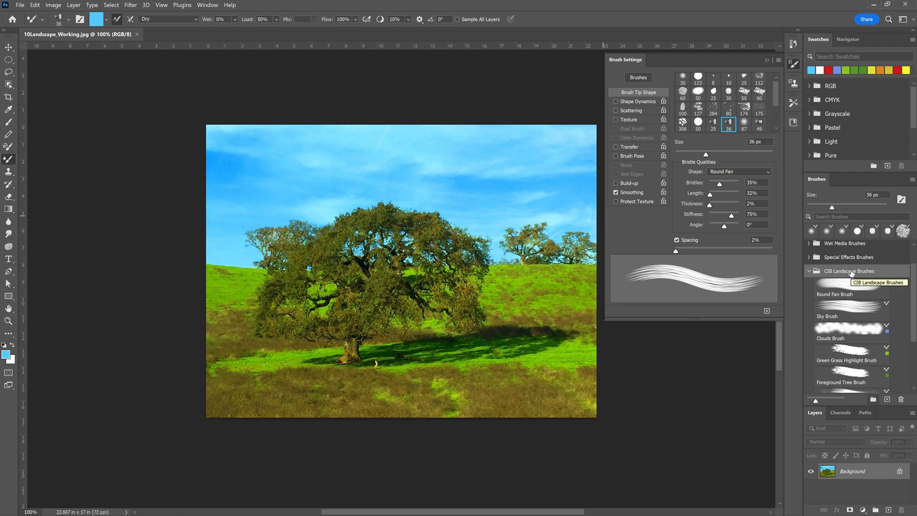
left_click(834, 306)
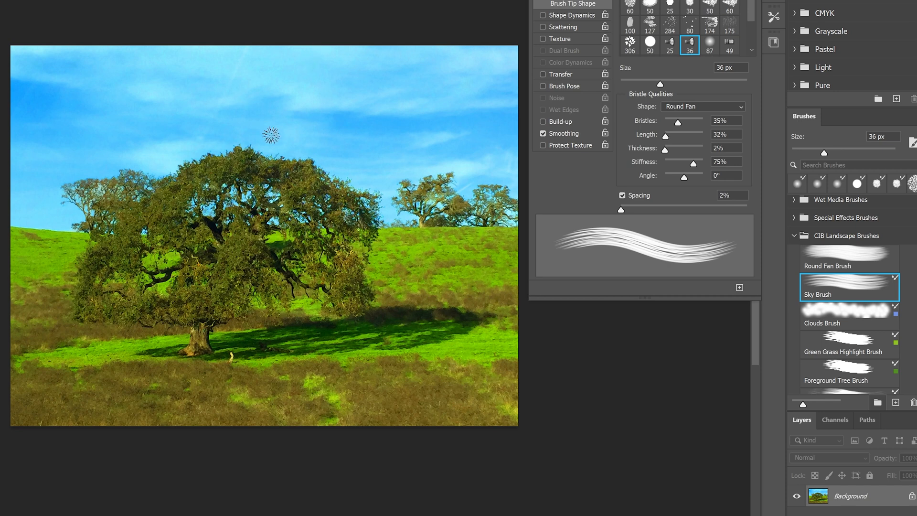
mouse_move(271, 135)
left_mouse_down()
mouse_move(334, 143)
mouse_move(332, 170)
mouse_move(356, 155)
mouse_move(363, 177)
mouse_move(401, 173)
mouse_move(418, 156)
mouse_move(426, 165)
mouse_move(458, 145)
mouse_move(467, 186)
mouse_move(508, 157)
mouse_move(508, 174)
mouse_move(461, 137)
mouse_move(271, 133)
left_mouse_up()
mouse_move(232, 140)
left_mouse_down()
mouse_move(176, 150)
mouse_move(169, 136)
mouse_move(140, 154)
left_mouse_up()
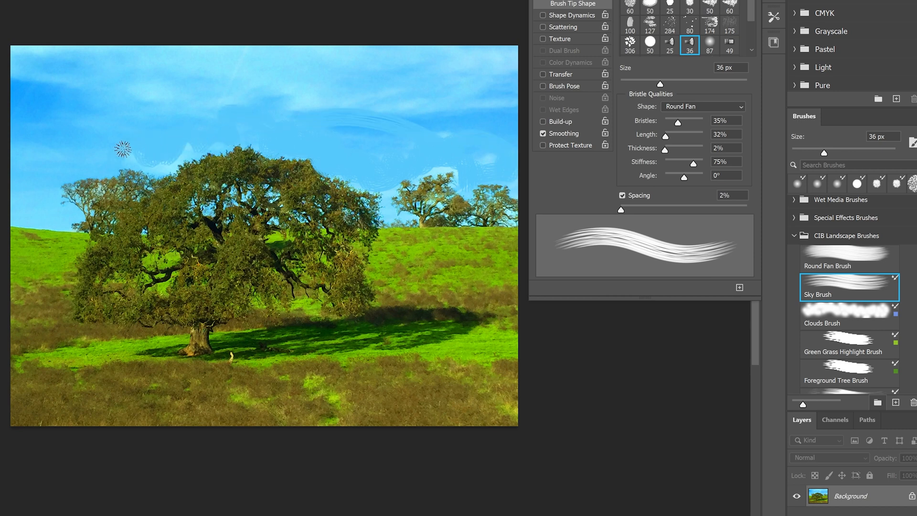
left_click_drag(71, 134, 74, 134)
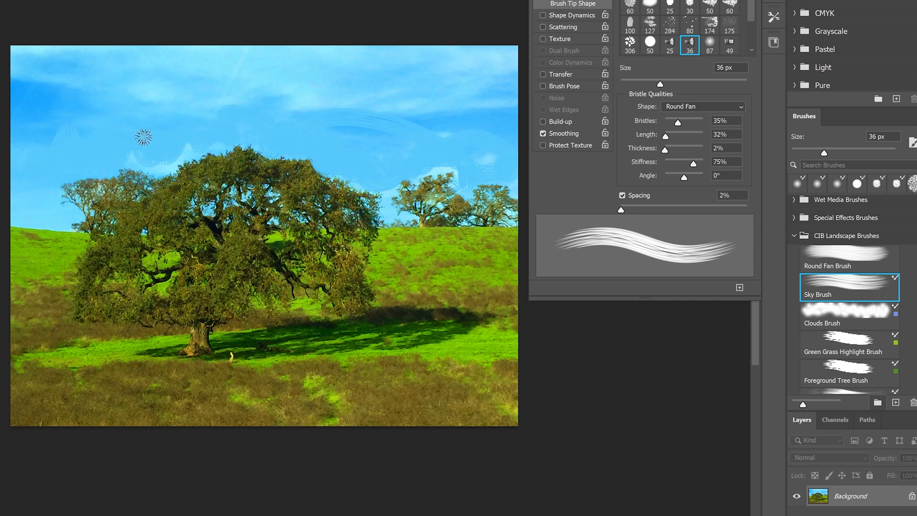
mouse_move(139, 157)
left_mouse_down()
mouse_move(162, 155)
mouse_move(178, 126)
mouse_move(164, 170)
left_mouse_up()
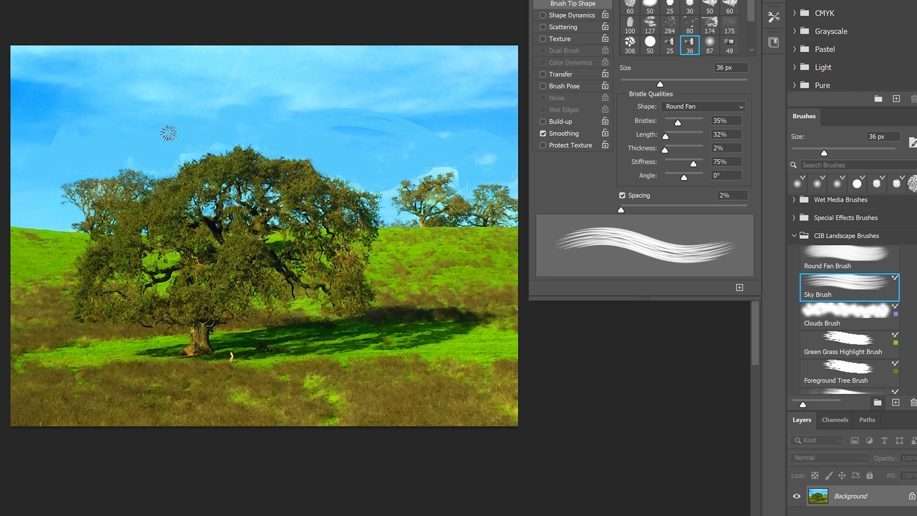
mouse_move(168, 131)
left_mouse_down()
mouse_move(192, 112)
mouse_move(238, 101)
mouse_move(196, 105)
mouse_move(313, 88)
mouse_move(312, 98)
mouse_move(346, 88)
mouse_move(328, 114)
mouse_move(411, 116)
mouse_move(394, 100)
mouse_move(455, 136)
mouse_move(484, 128)
left_mouse_up()
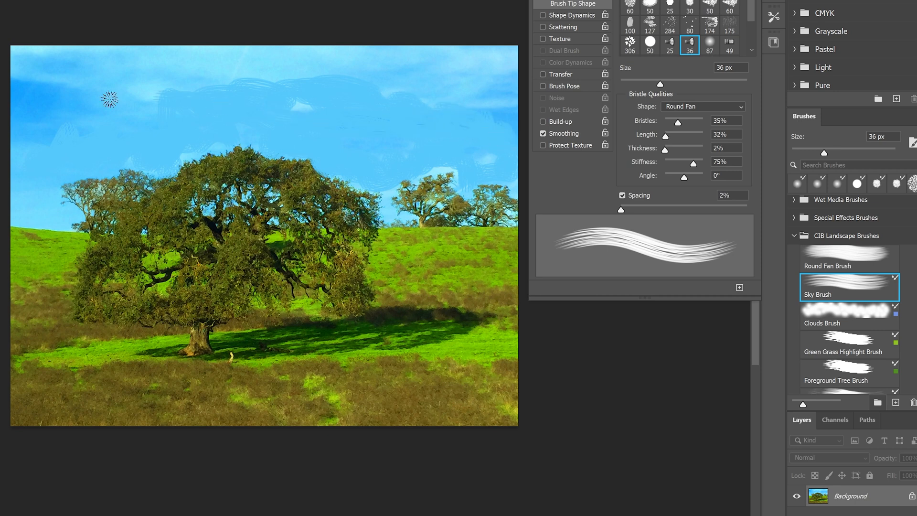
mouse_move(103, 106)
left_mouse_down()
mouse_move(21, 116)
mouse_move(41, 92)
mouse_move(48, 93)
mouse_move(9, 140)
mouse_move(56, 125)
mouse_move(20, 87)
mouse_move(10, 108)
mouse_move(74, 94)
mouse_move(36, 96)
mouse_move(19, 118)
mouse_move(64, 82)
mouse_move(28, 96)
left_mouse_up()
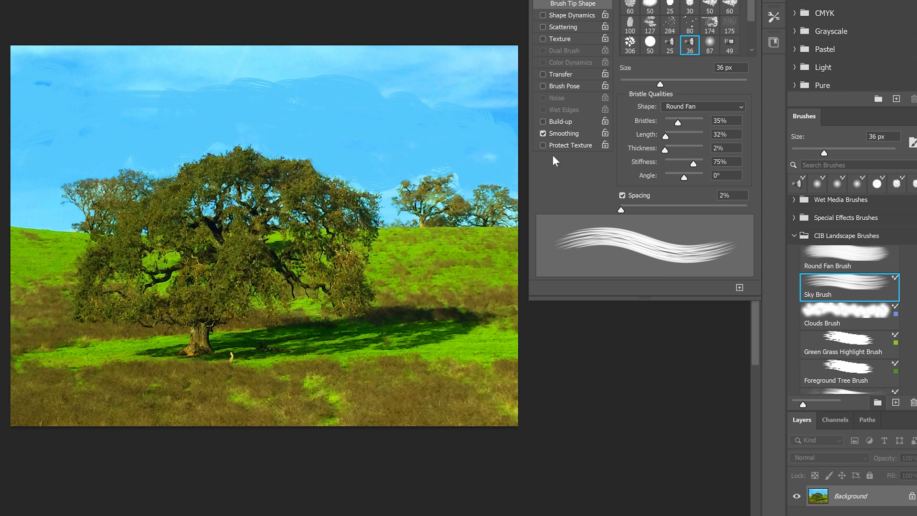
Choose the Clouds Brush and paint soft clouds across the upper part of the sky, toward the right edge of the photo.
left_click(830, 314)
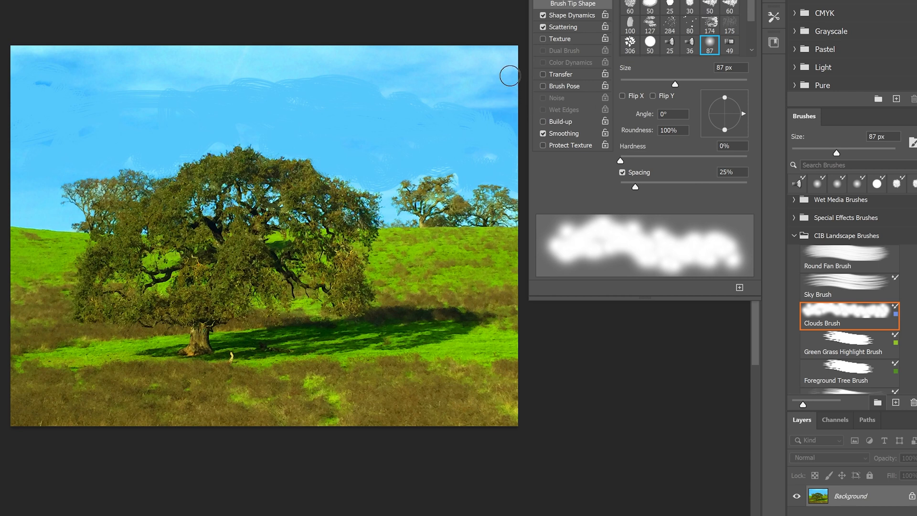
mouse_move(489, 112)
left_mouse_down()
mouse_move(502, 89)
mouse_move(433, 109)
mouse_move(435, 70)
mouse_move(417, 61)
mouse_move(354, 105)
mouse_move(410, 85)
mouse_move(490, 102)
mouse_move(465, 129)
mouse_move(504, 100)
mouse_move(526, 98)
left_mouse_up()
mouse_move(328, 44)
left_mouse_down()
mouse_move(327, 66)
mouse_move(263, 55)
mouse_move(242, 38)
mouse_move(252, 74)
mouse_move(204, 48)
mouse_move(151, 80)
mouse_move(121, 71)
mouse_move(142, 37)
mouse_move(153, 61)
mouse_move(50, 54)
mouse_move(89, 33)
mouse_move(120, 42)
mouse_move(168, 93)
mouse_move(249, 73)
mouse_move(305, 79)
mouse_move(366, 111)
mouse_move(360, 77)
mouse_move(526, 122)
mouse_move(504, 67)
mouse_move(530, 56)
mouse_move(487, 42)
mouse_move(388, 76)
mouse_move(237, 83)
mouse_move(274, 49)
mouse_move(482, 53)
mouse_move(497, 153)
mouse_move(511, 82)
left_mouse_up()
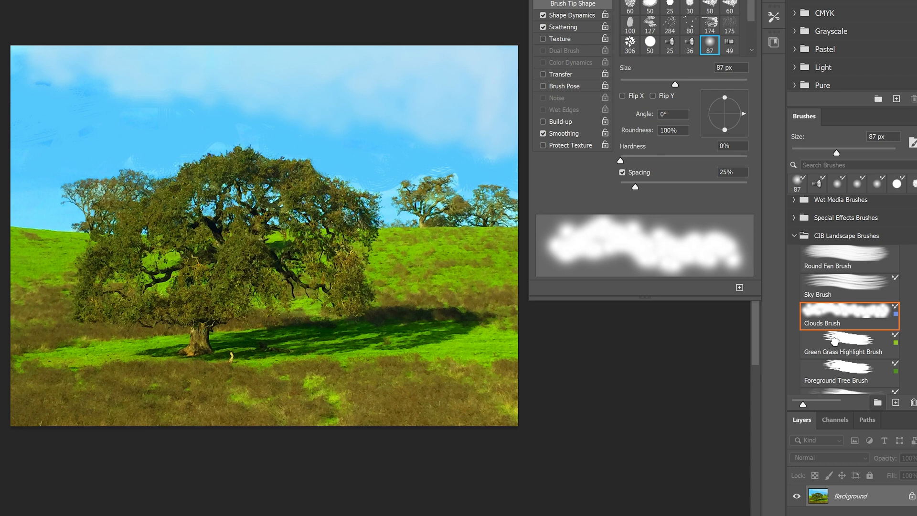
Choose the Green Grass Highlight Brush and paint grass strokes over the large tree's shadow on the ground.
left_click(834, 341)
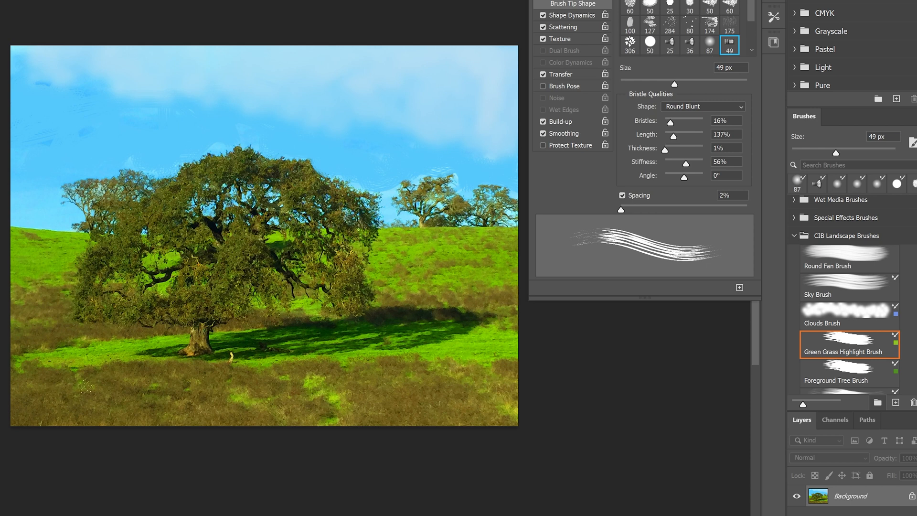
mouse_move(230, 346)
left_mouse_down()
mouse_move(253, 338)
mouse_move(255, 353)
mouse_move(274, 333)
mouse_move(286, 345)
mouse_move(288, 328)
mouse_move(295, 346)
mouse_move(340, 345)
mouse_move(302, 323)
mouse_move(329, 327)
mouse_move(337, 343)
mouse_move(348, 331)
mouse_move(353, 345)
mouse_move(372, 330)
mouse_move(388, 330)
mouse_move(394, 343)
mouse_move(398, 327)
mouse_move(401, 342)
mouse_move(411, 332)
mouse_move(465, 325)
mouse_move(441, 310)
mouse_move(425, 322)
mouse_move(410, 308)
mouse_move(358, 322)
left_mouse_up()
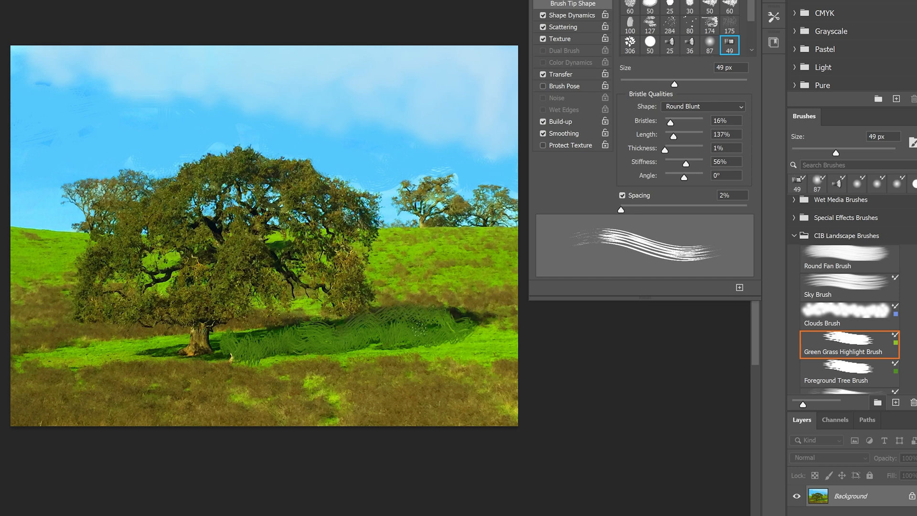
left_click_drag(460, 315, 475, 332)
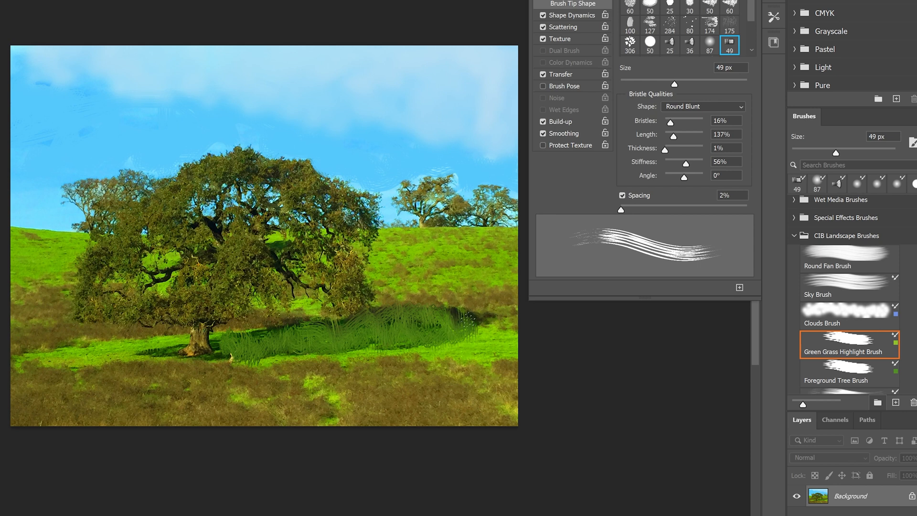
left_click_drag(473, 312, 475, 322)
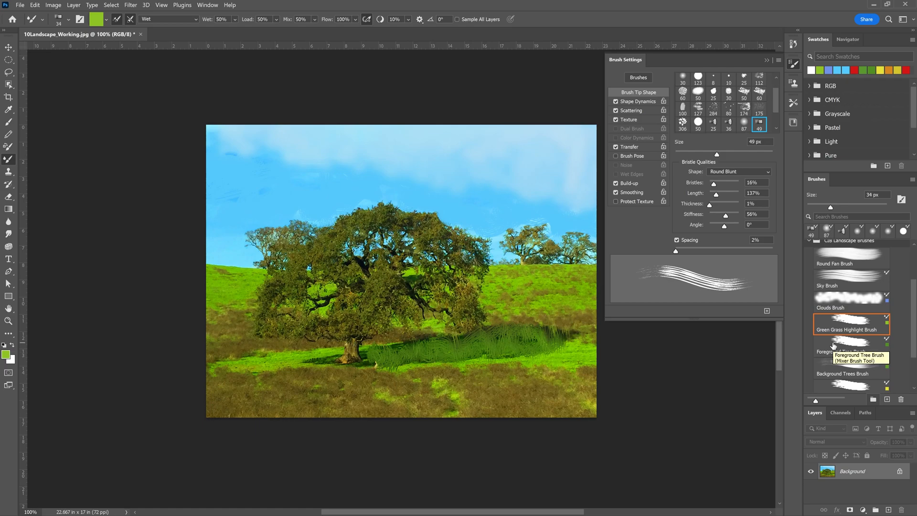
Choose the Foreground Tree Brush and paint swirling green strokes over the small background tree just to the right of the large tree.
left_click(838, 377)
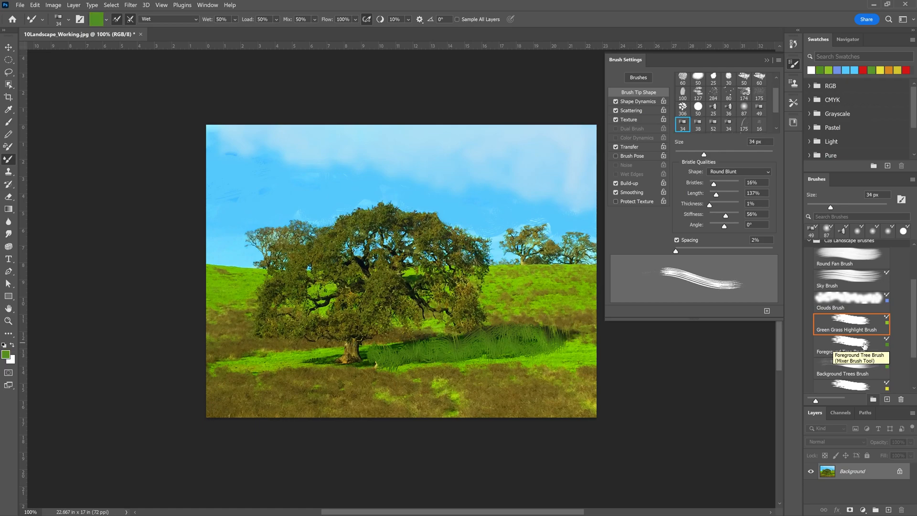
left_click(858, 344)
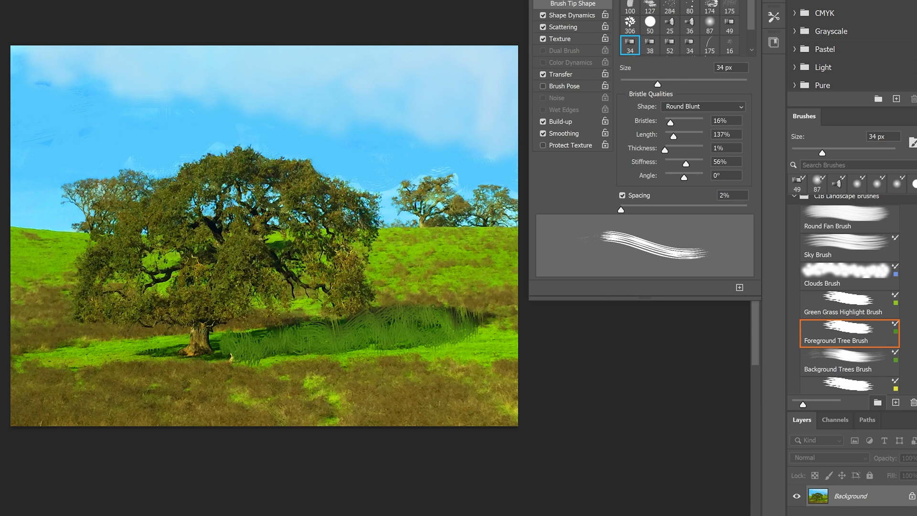
mouse_move(412, 203)
left_mouse_down()
mouse_move(394, 205)
mouse_move(415, 215)
mouse_move(447, 175)
left_mouse_up()
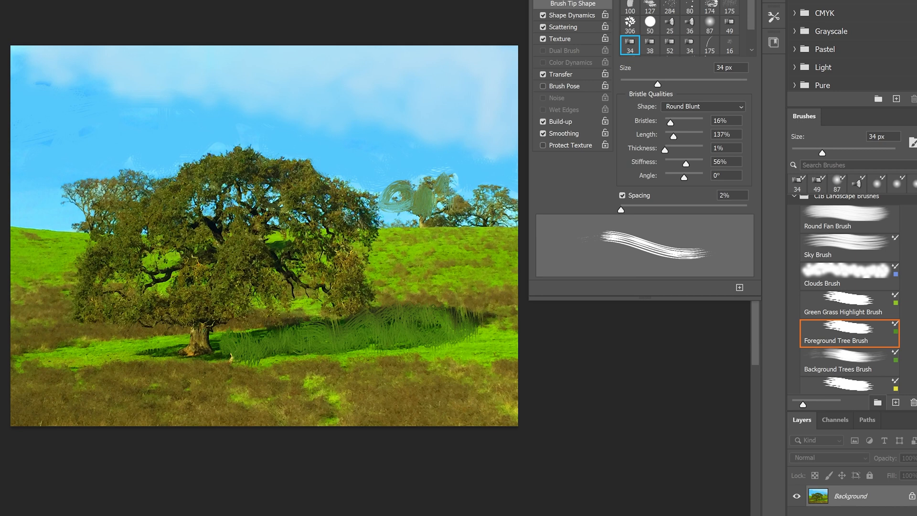
left_click_drag(446, 212, 443, 222)
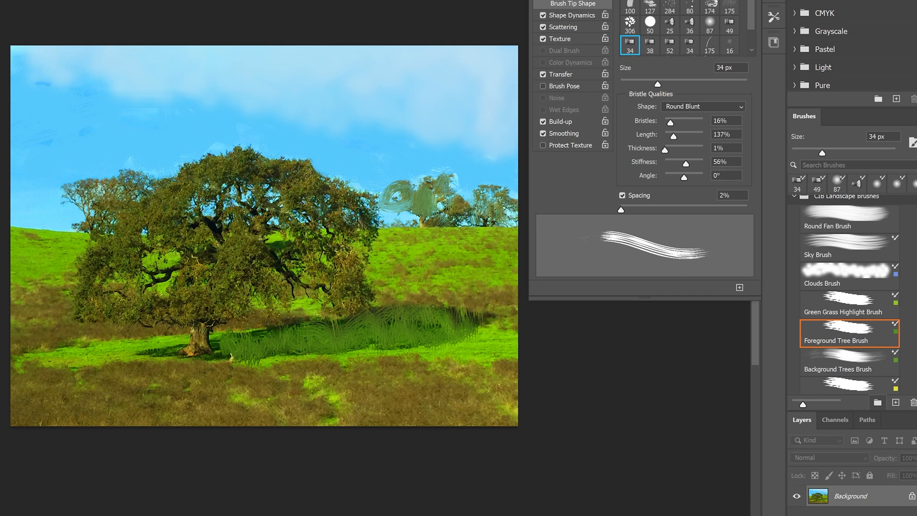
Paint mostly vertical green foliage strokes with a few curved ones across the large tree's canopy, from its crown to the lower branches and outer edges.
mouse_move(279, 177)
left_mouse_down()
mouse_move(276, 204)
mouse_move(285, 189)
mouse_move(244, 173)
mouse_move(239, 185)
mouse_move(227, 177)
mouse_move(203, 191)
mouse_move(198, 214)
mouse_move(188, 200)
mouse_move(191, 226)
mouse_move(167, 197)
mouse_move(139, 222)
mouse_move(123, 204)
mouse_move(92, 234)
mouse_move(108, 244)
mouse_move(118, 229)
mouse_move(163, 236)
mouse_move(194, 226)
mouse_move(203, 244)
mouse_move(244, 252)
mouse_move(294, 231)
mouse_move(302, 241)
mouse_move(329, 225)
mouse_move(358, 223)
left_mouse_up()
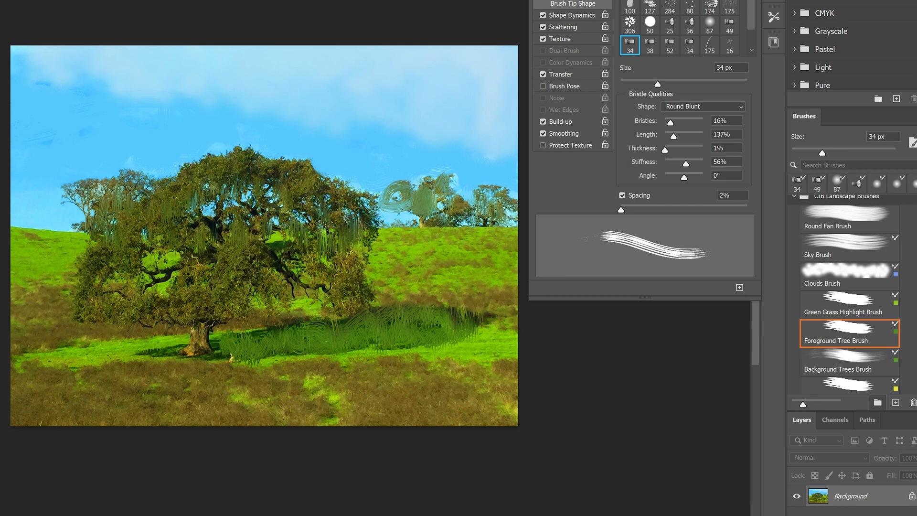
mouse_move(336, 270)
left_mouse_down()
mouse_move(214, 268)
mouse_move(160, 286)
mouse_move(106, 283)
mouse_move(122, 298)
mouse_move(212, 281)
left_mouse_up()
key("ctrl+z")
mouse_move(91, 294)
left_mouse_down()
mouse_move(117, 324)
mouse_move(125, 309)
mouse_move(155, 295)
mouse_move(168, 314)
mouse_move(181, 281)
mouse_move(194, 302)
mouse_move(218, 276)
mouse_move(231, 295)
mouse_move(262, 294)
mouse_move(276, 322)
mouse_move(292, 291)
mouse_move(349, 268)
mouse_move(327, 300)
left_mouse_up()
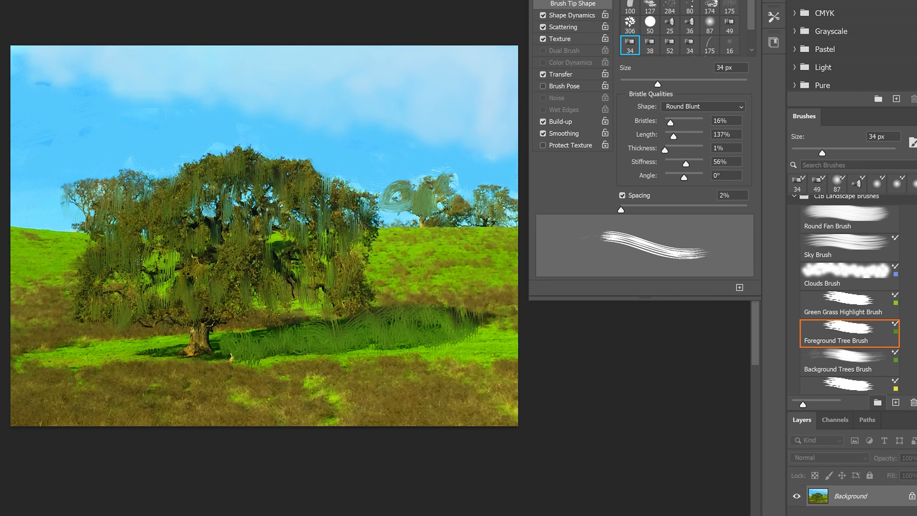
mouse_move(145, 214)
left_mouse_down()
mouse_move(184, 239)
mouse_move(215, 282)
mouse_move(290, 253)
mouse_move(267, 198)
mouse_move(307, 227)
mouse_move(323, 253)
left_mouse_up()
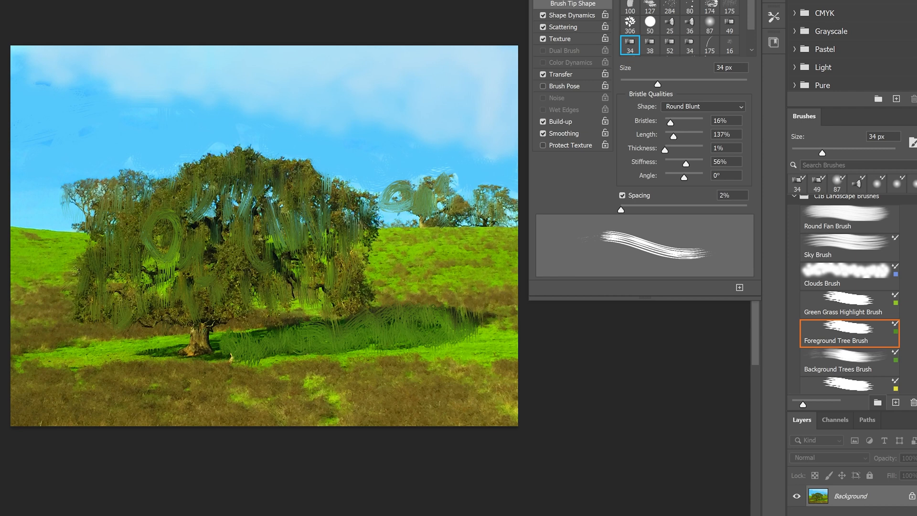
left_click_drag(213, 265, 214, 233)
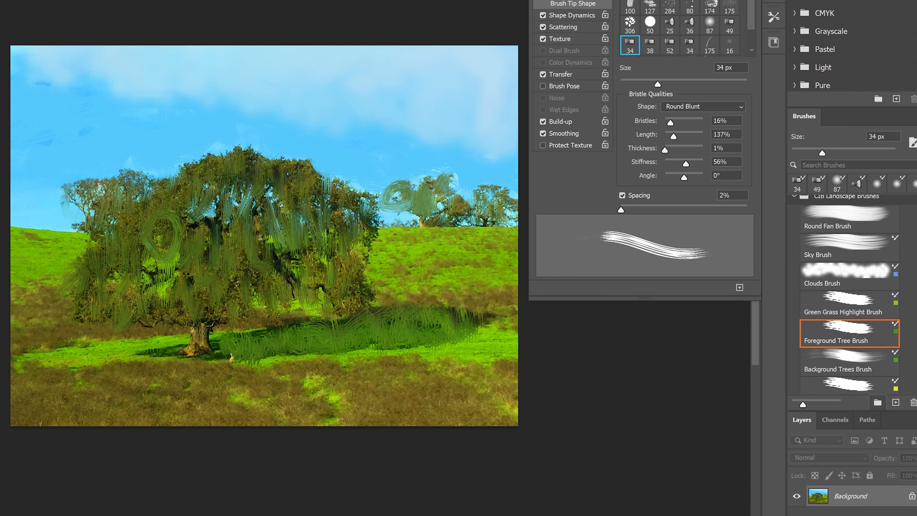
left_click_drag(210, 152, 209, 168)
mouse_move(229, 151)
left_mouse_down()
mouse_move(229, 170)
mouse_move(256, 172)
left_mouse_up()
mouse_move(275, 158)
left_mouse_down()
mouse_move(275, 171)
mouse_move(297, 173)
left_mouse_up()
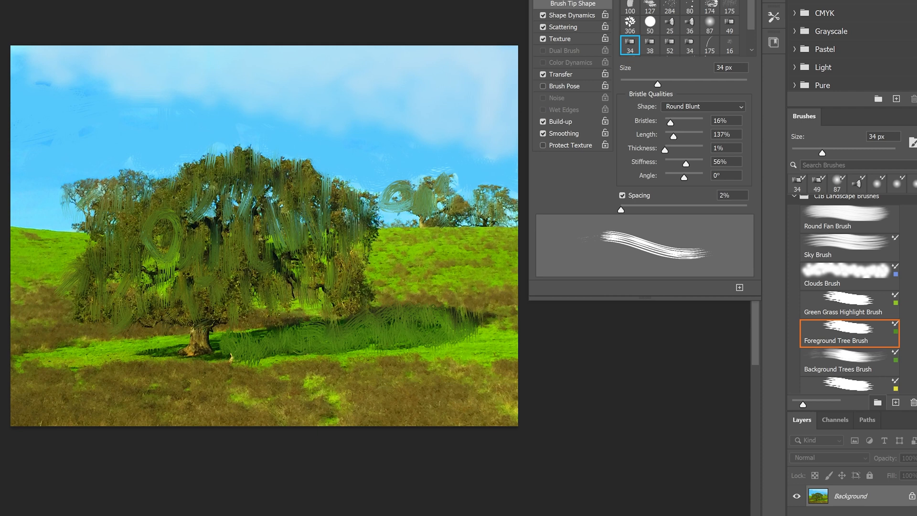
left_click_drag(136, 170, 140, 225)
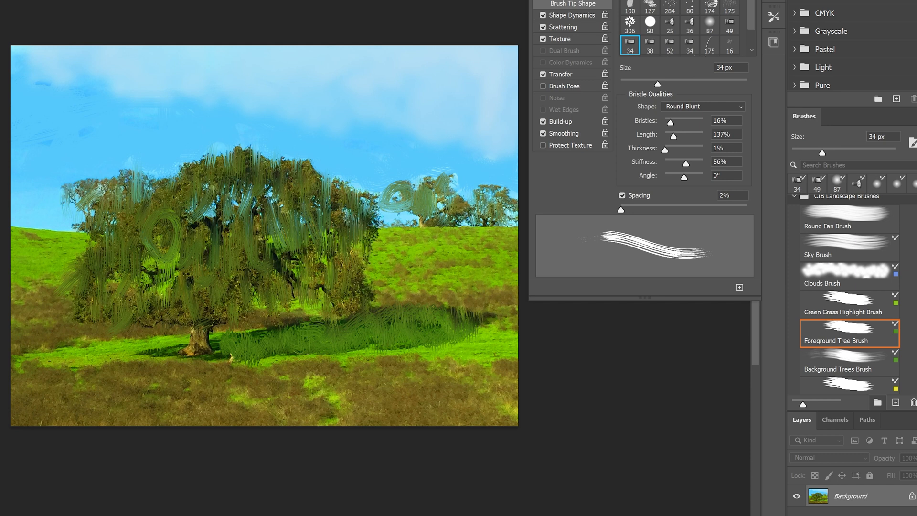